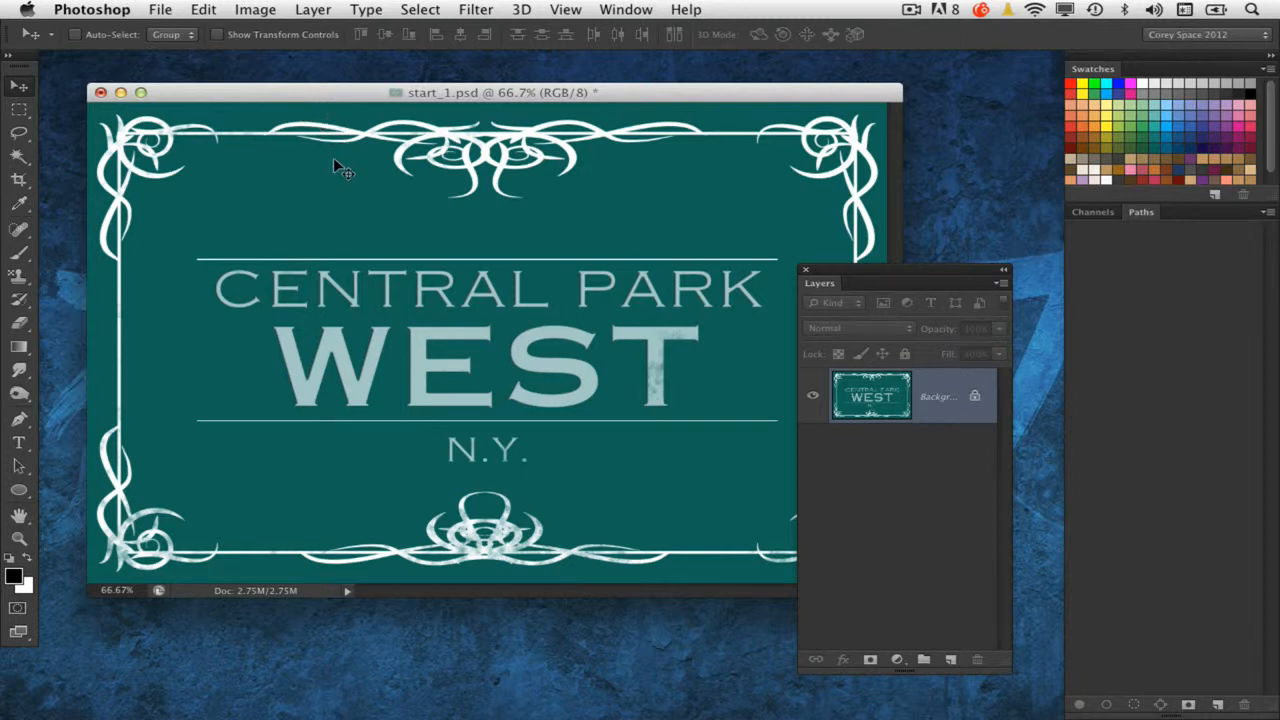
- Shorten the floating Layers panel and reposition it over the edge of the sign artwork
drag(850, 270, 838, 278)
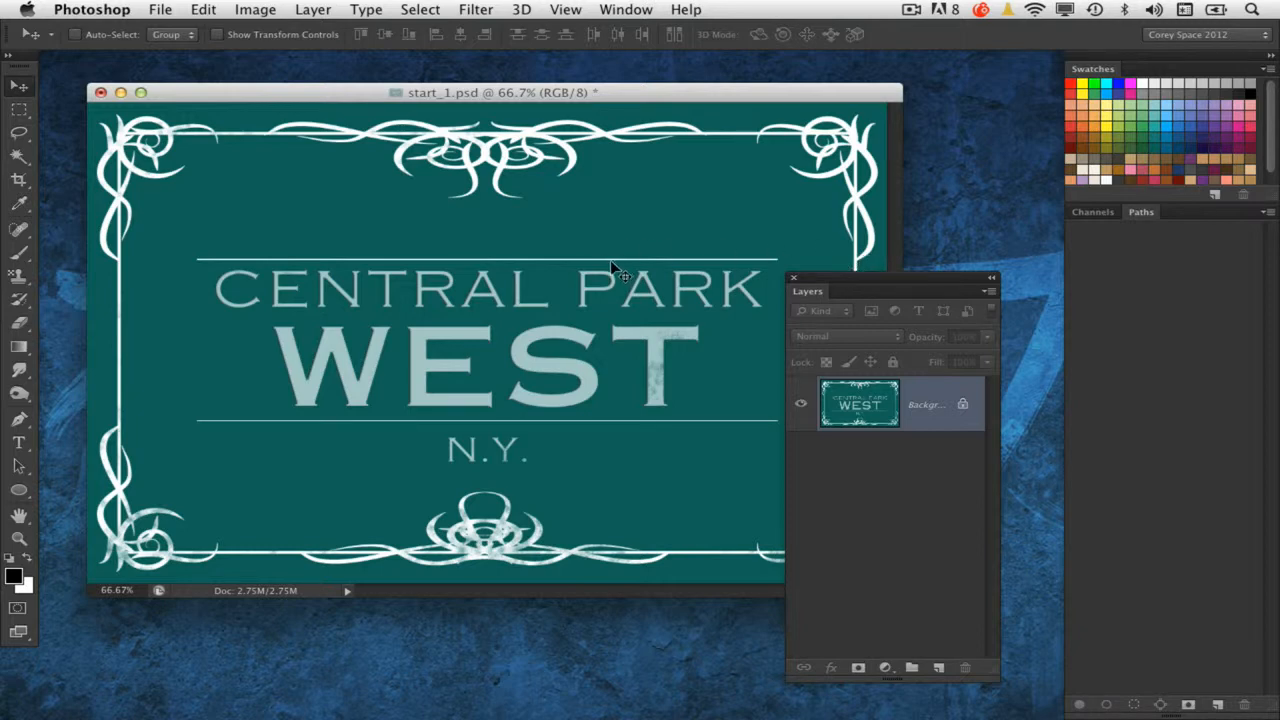
drag(818, 277, 830, 277)
drag(1005, 665, 1002, 555)
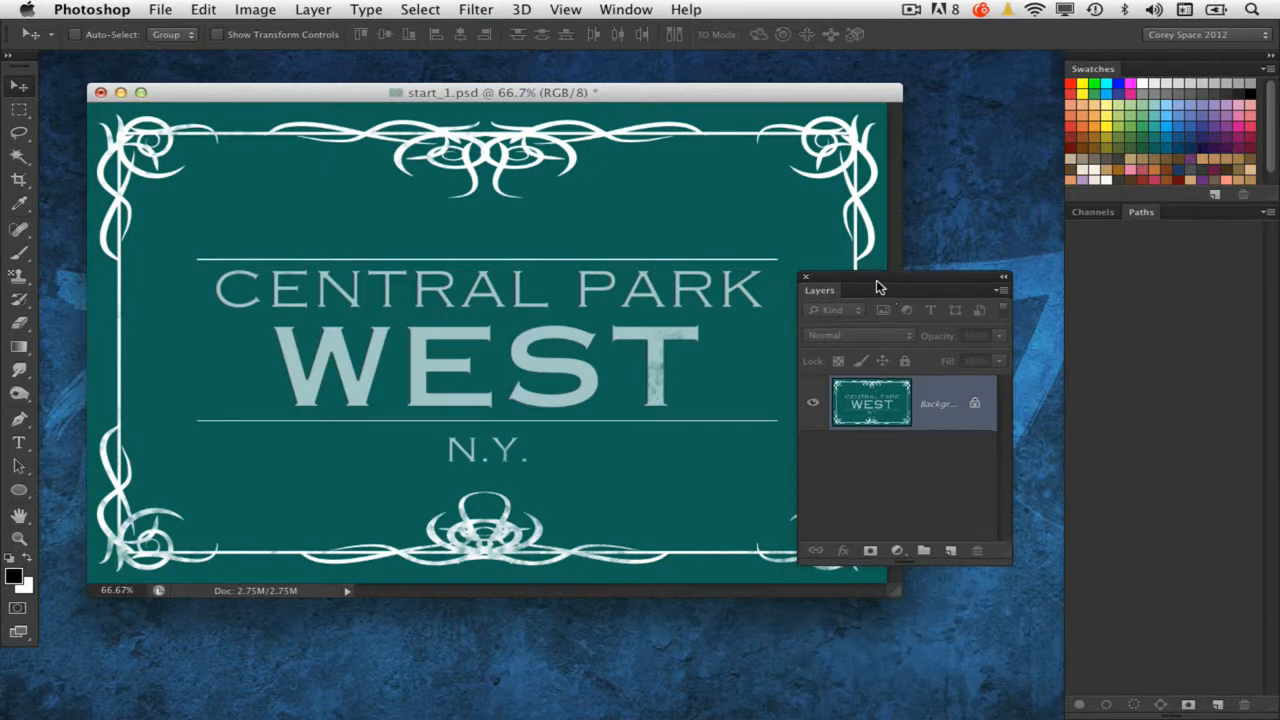
drag(878, 288, 881, 266)
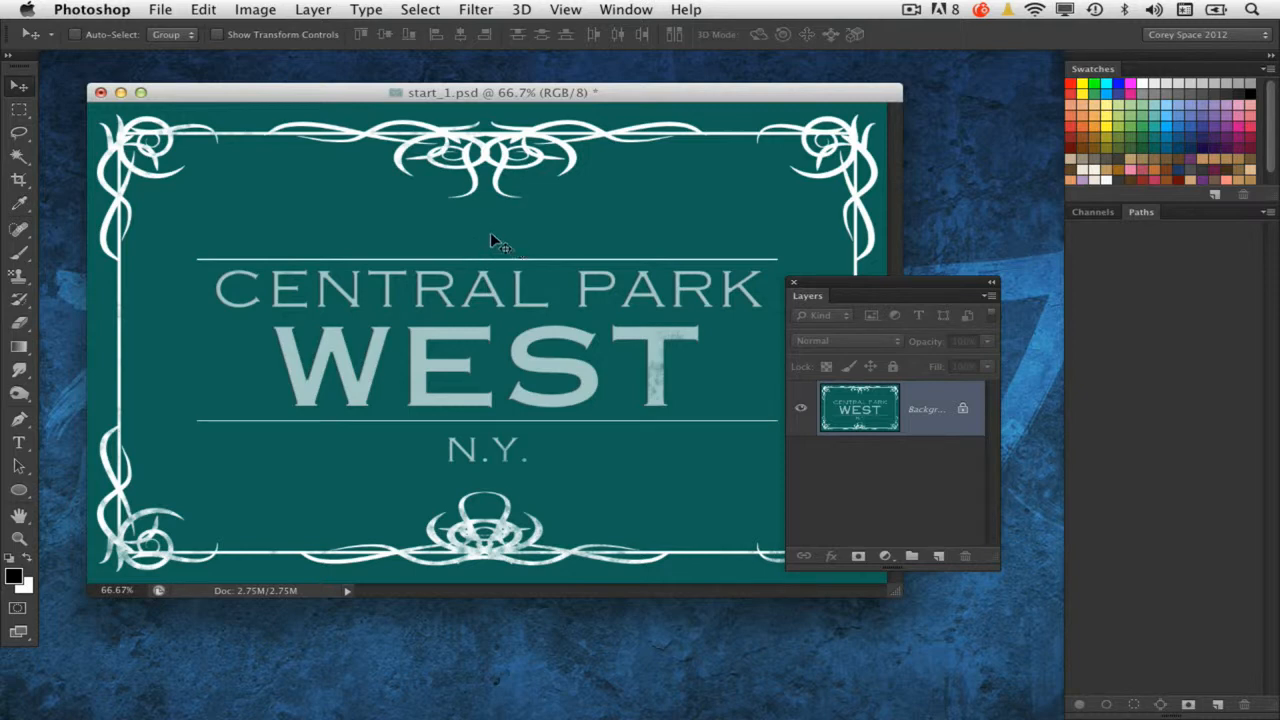
drag(851, 284, 914, 274)
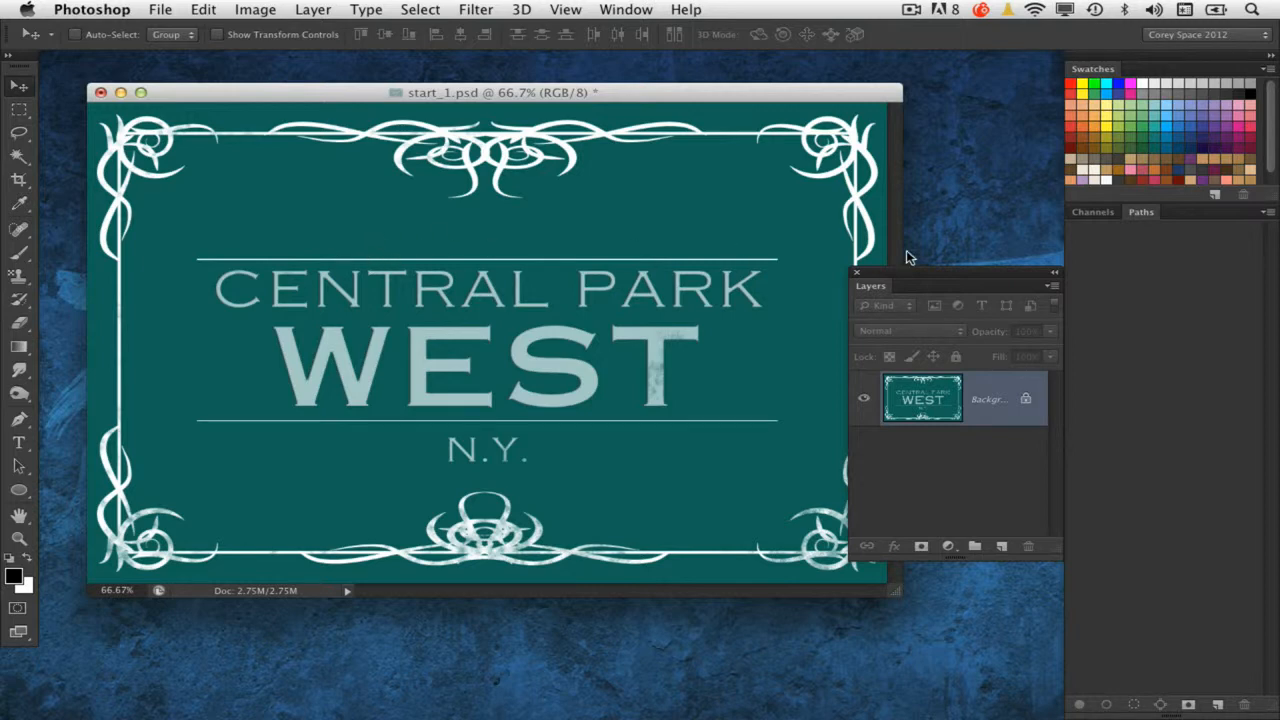
drag(889, 284, 827, 250)
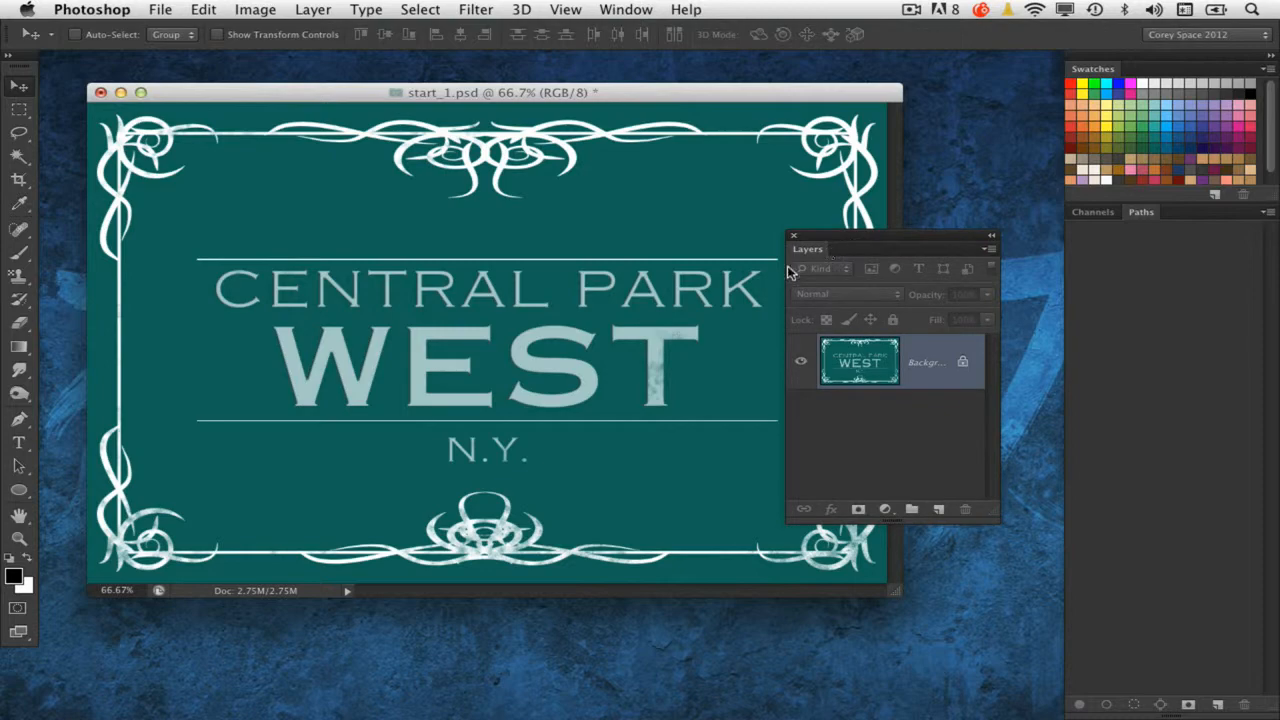
- Restore the minimized text_Mult.psd and text_over.psd texture documents and move the Layers panel away from the images
mouse_move(789, 712)
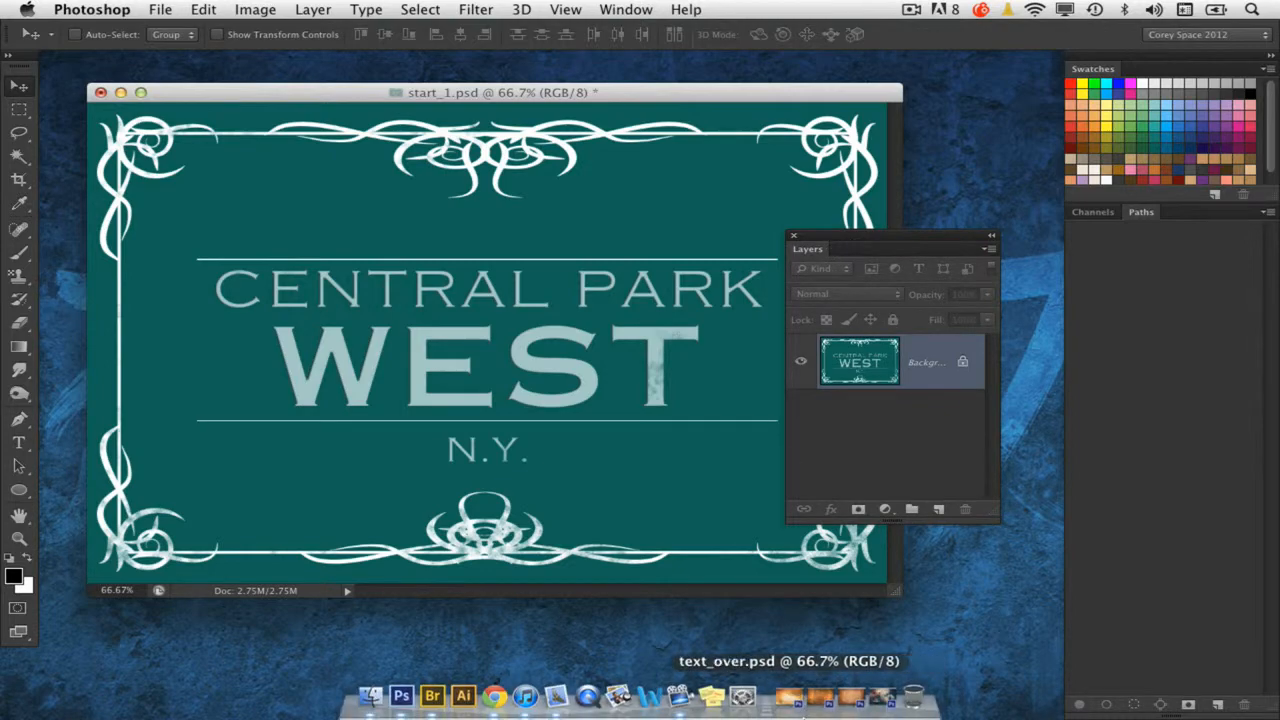
click(838, 702)
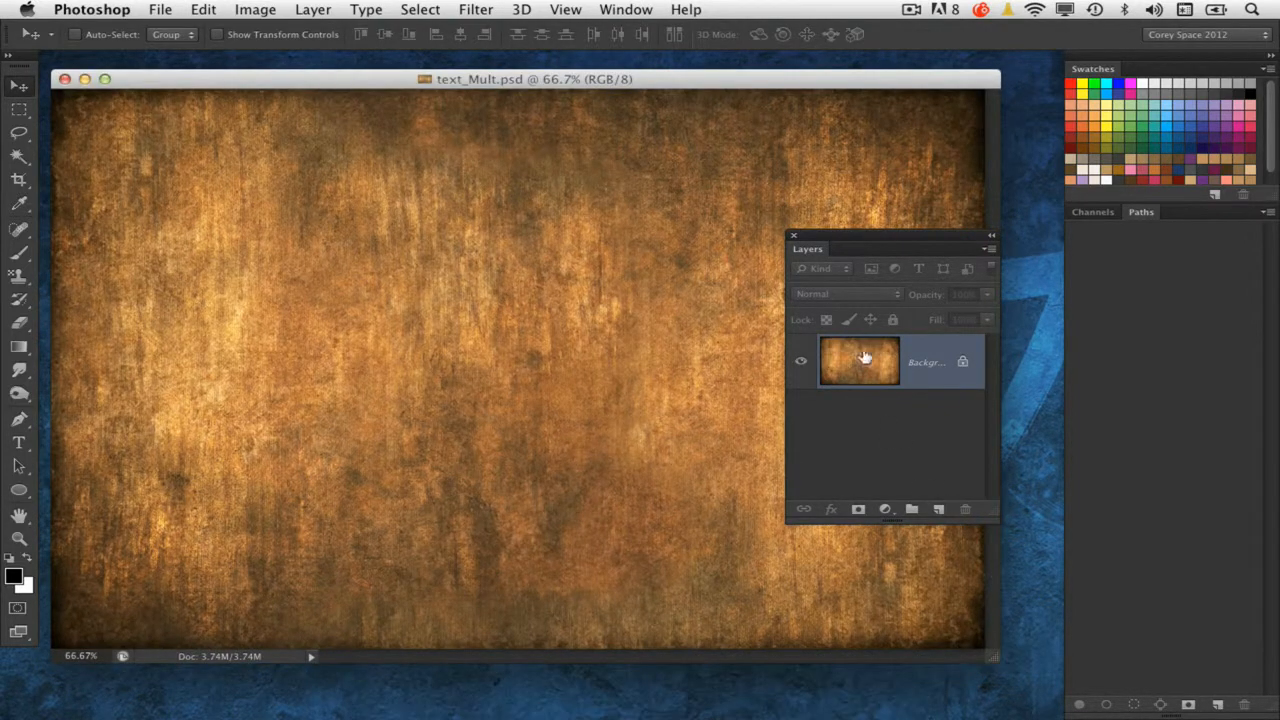
drag(863, 240, 991, 389)
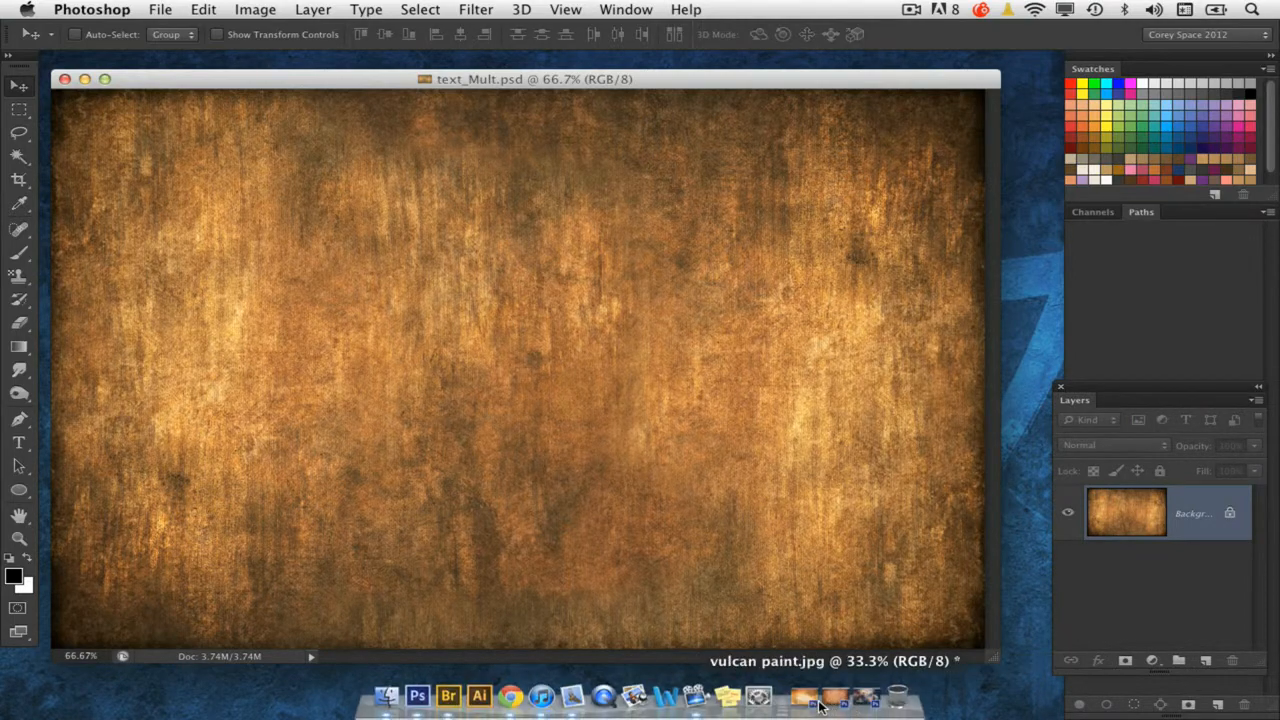
click(825, 705)
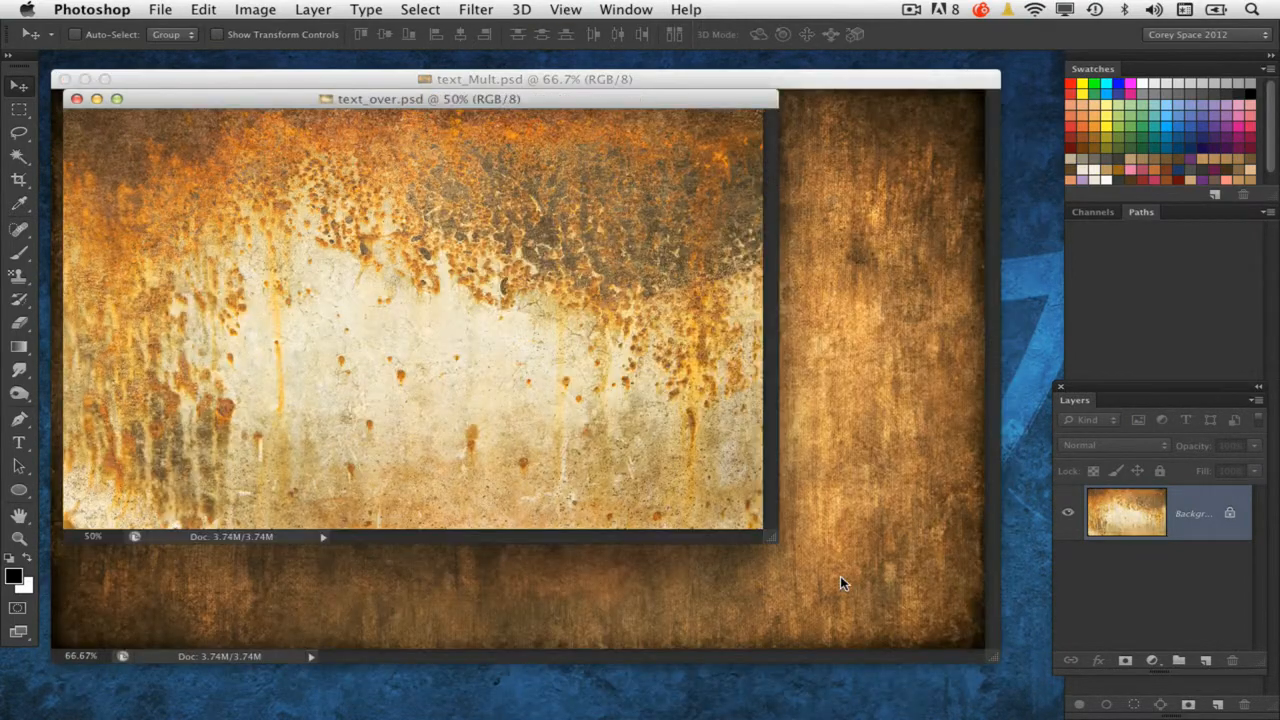
- Arrange the texture windows so text_over.psd sits out of the way and text_Mult.psd lies in front of the partly visible start_1.psd
click(840, 576)
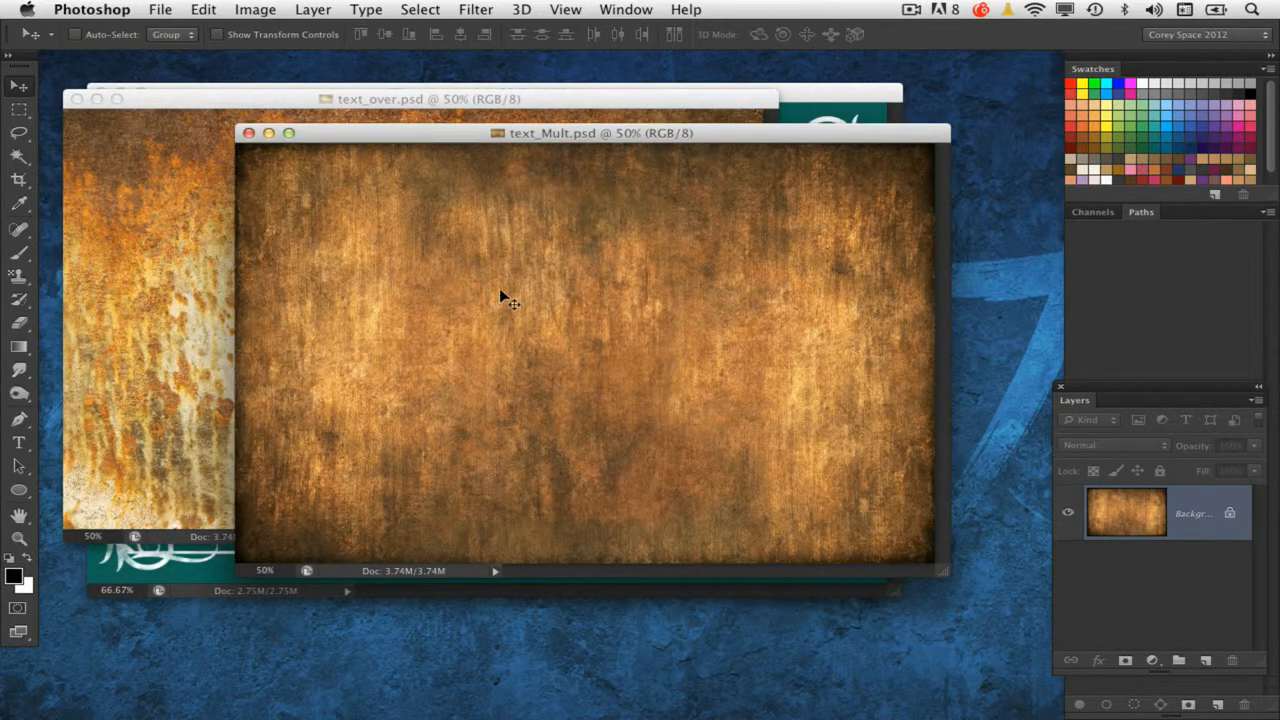
click(144, 279)
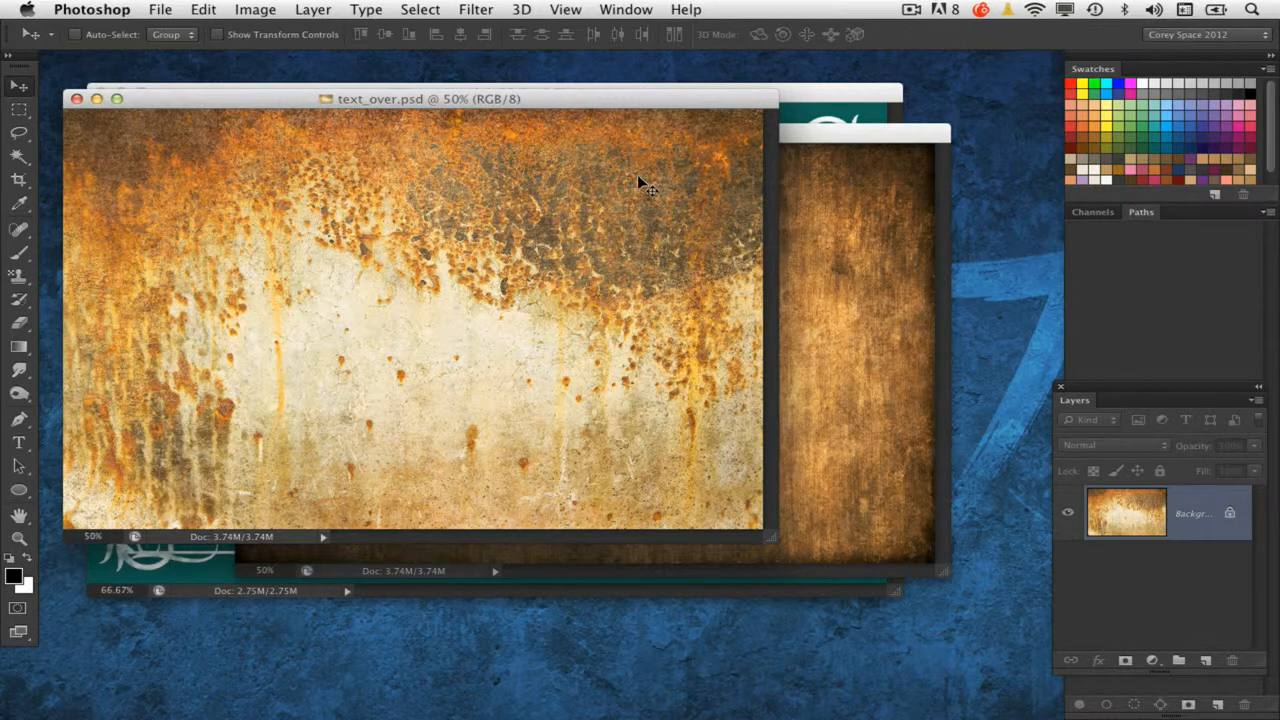
drag(502, 101, 882, 460)
click(741, 324)
drag(513, 144, 499, 183)
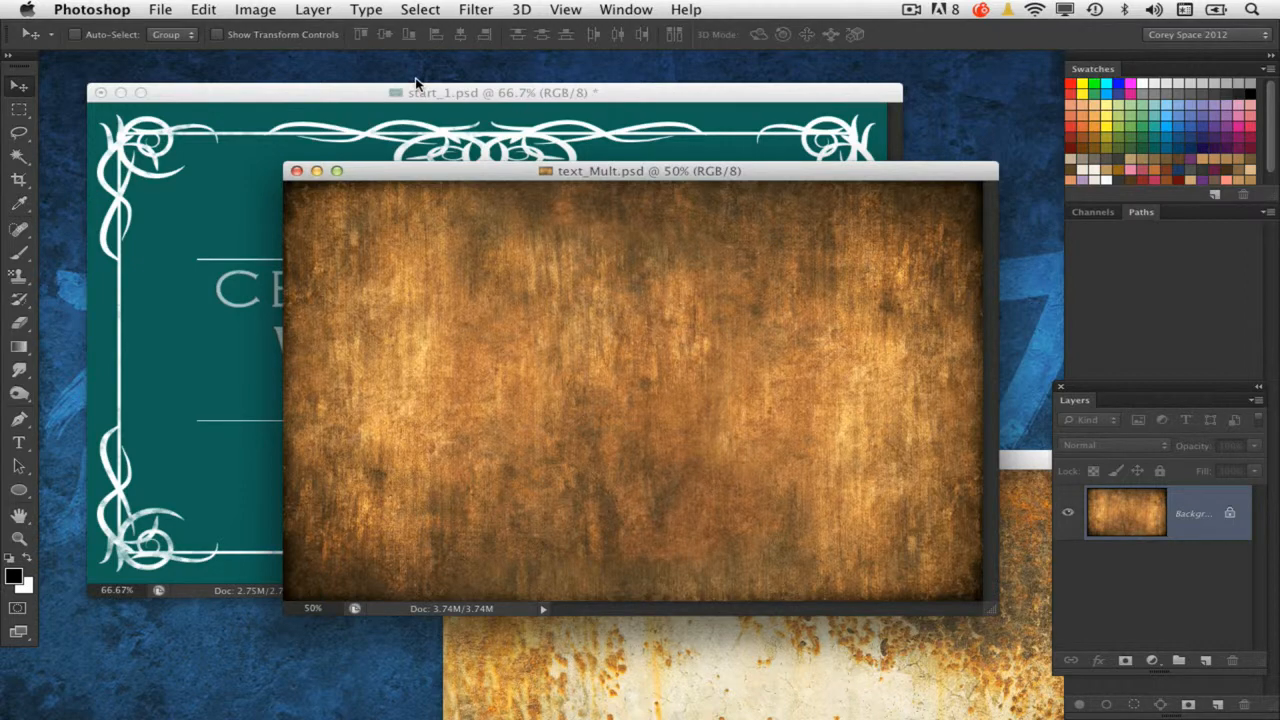
- Desaturate the text_Mult.psd texture and copy it into start_1.psd as a new layer over the sign
key(super+shift+u)
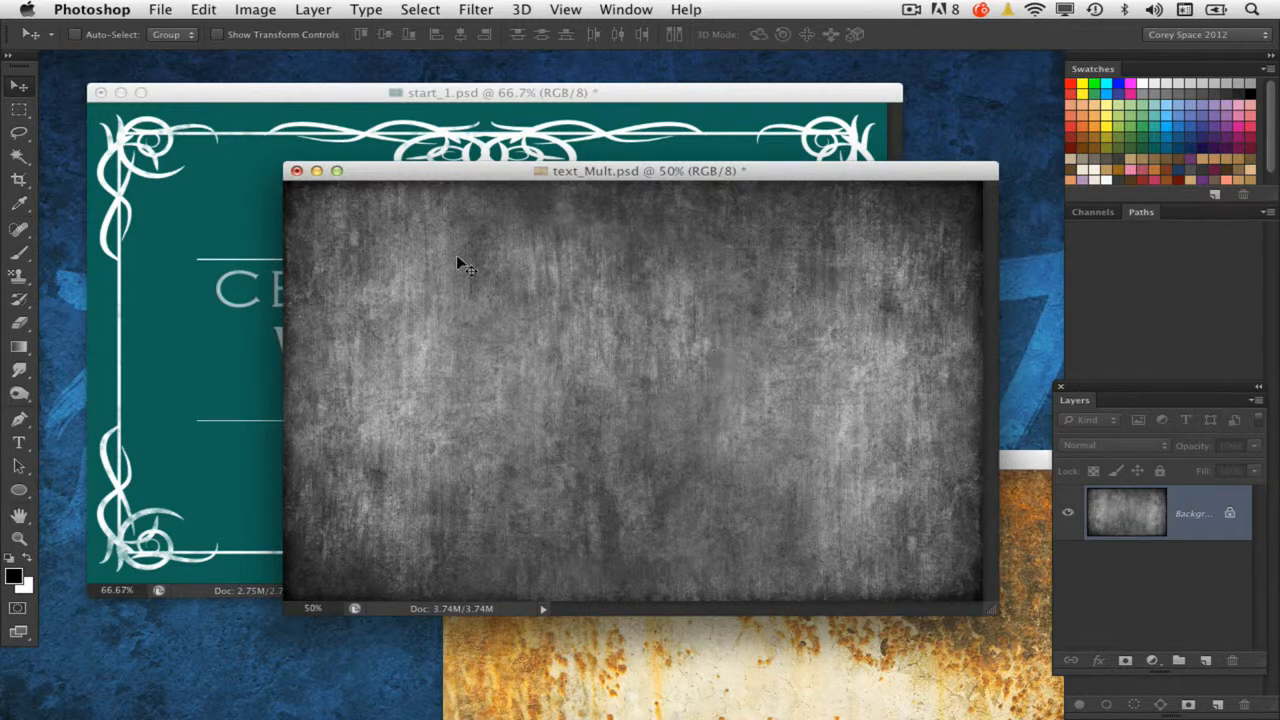
drag(455, 180, 625, 188)
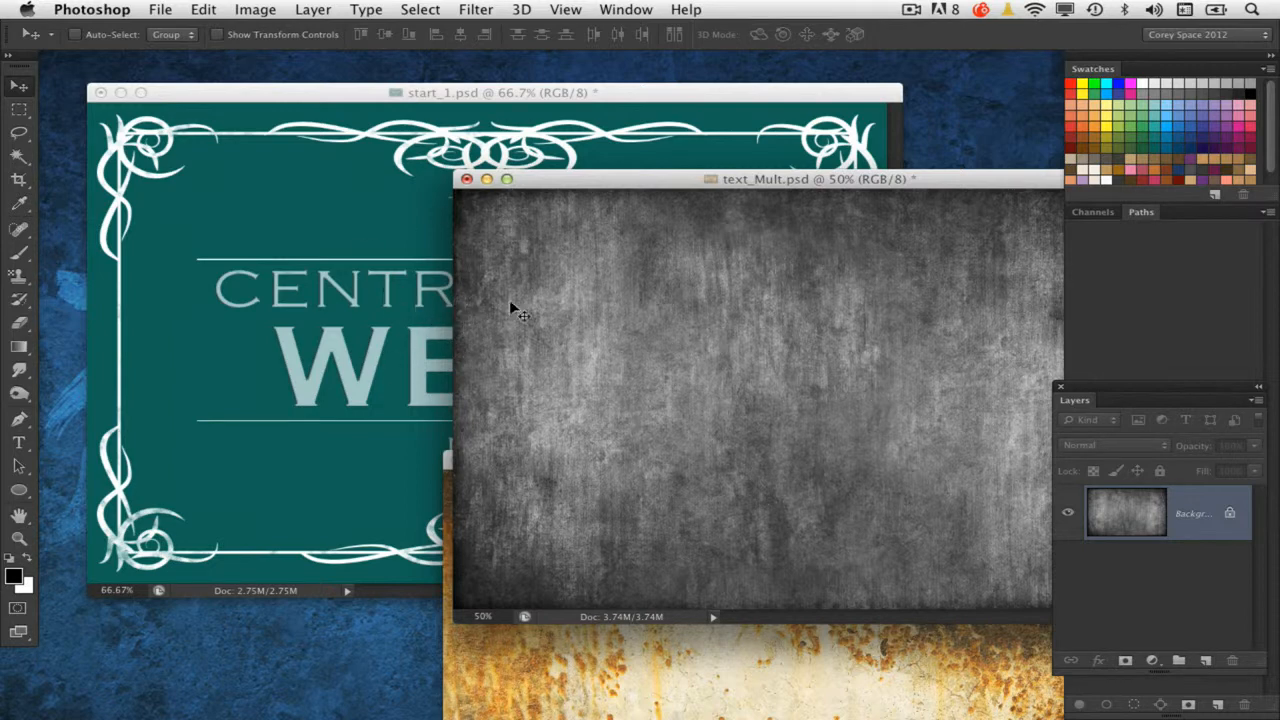
drag(575, 315, 371, 290)
- Close text_Mult.psd and bring the Layers panel over the start_1.psd document
click(990, 317)
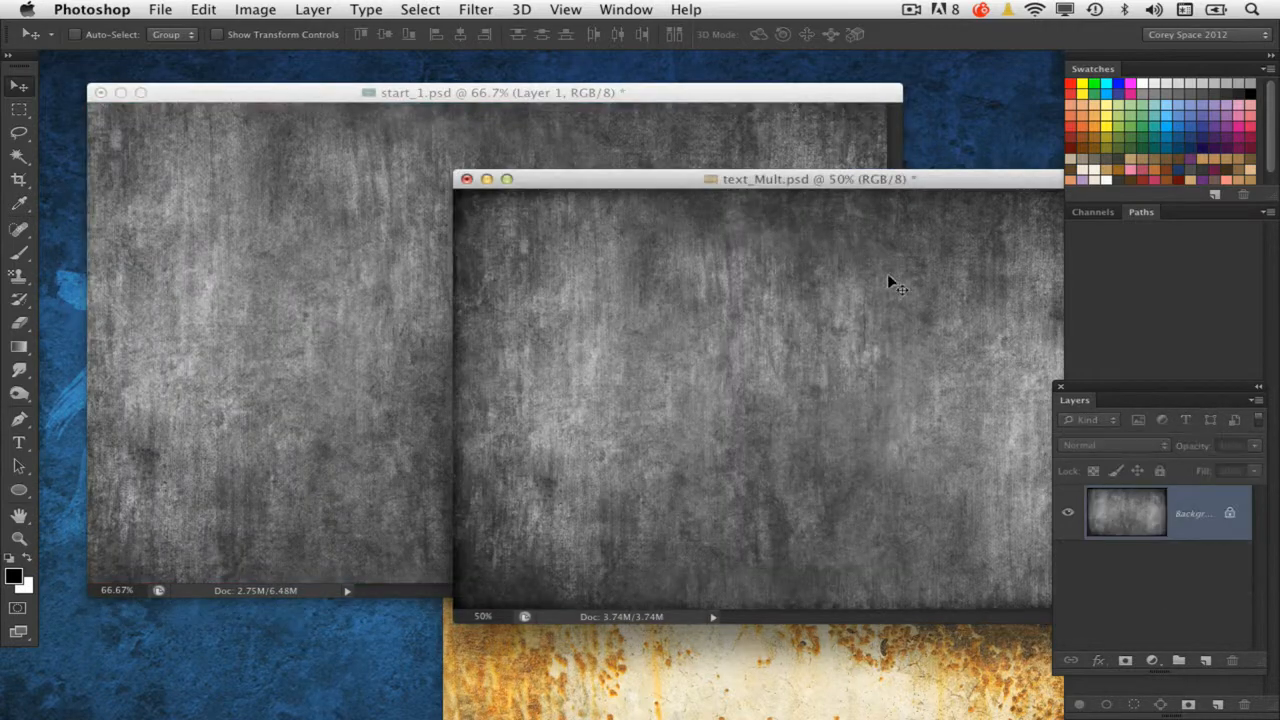
click(470, 178)
drag(1098, 388, 765, 190)
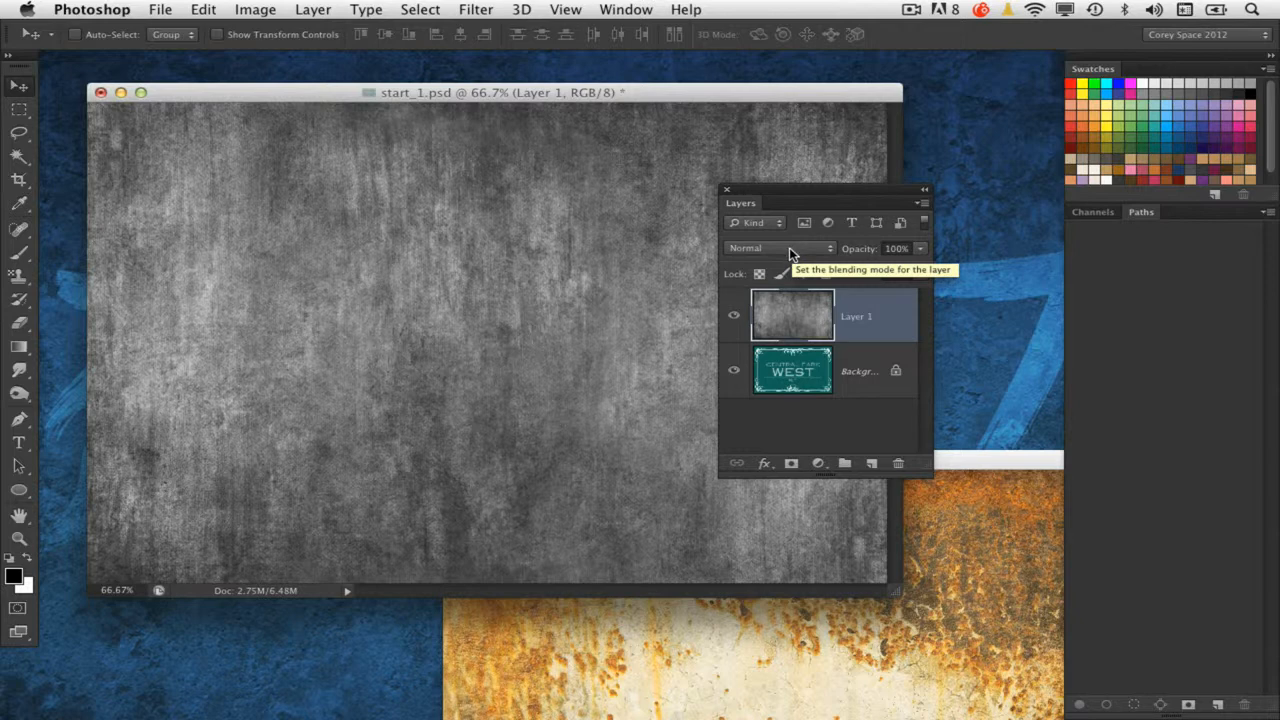
- Try the Multiply, Color Burn and Linear Burn blend modes in turn on the texture layer
click(790, 250)
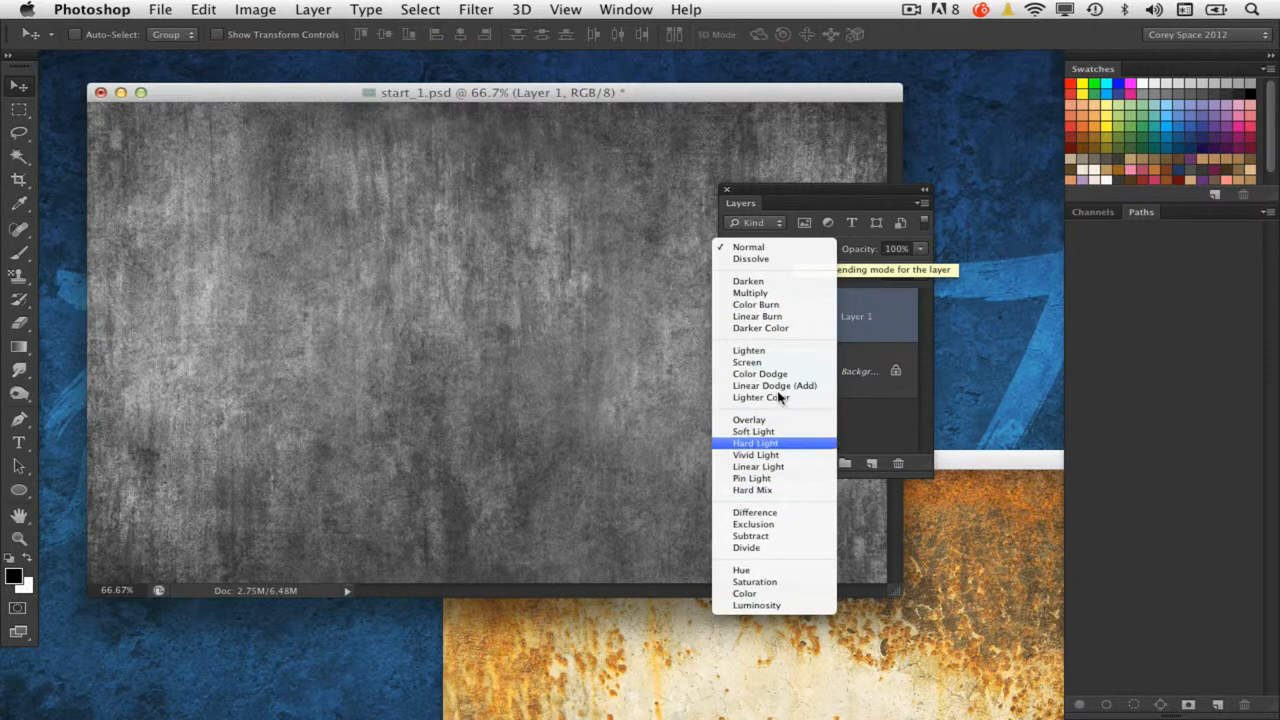
click(786, 294)
click(775, 249)
click(790, 261)
click(778, 248)
click(772, 260)
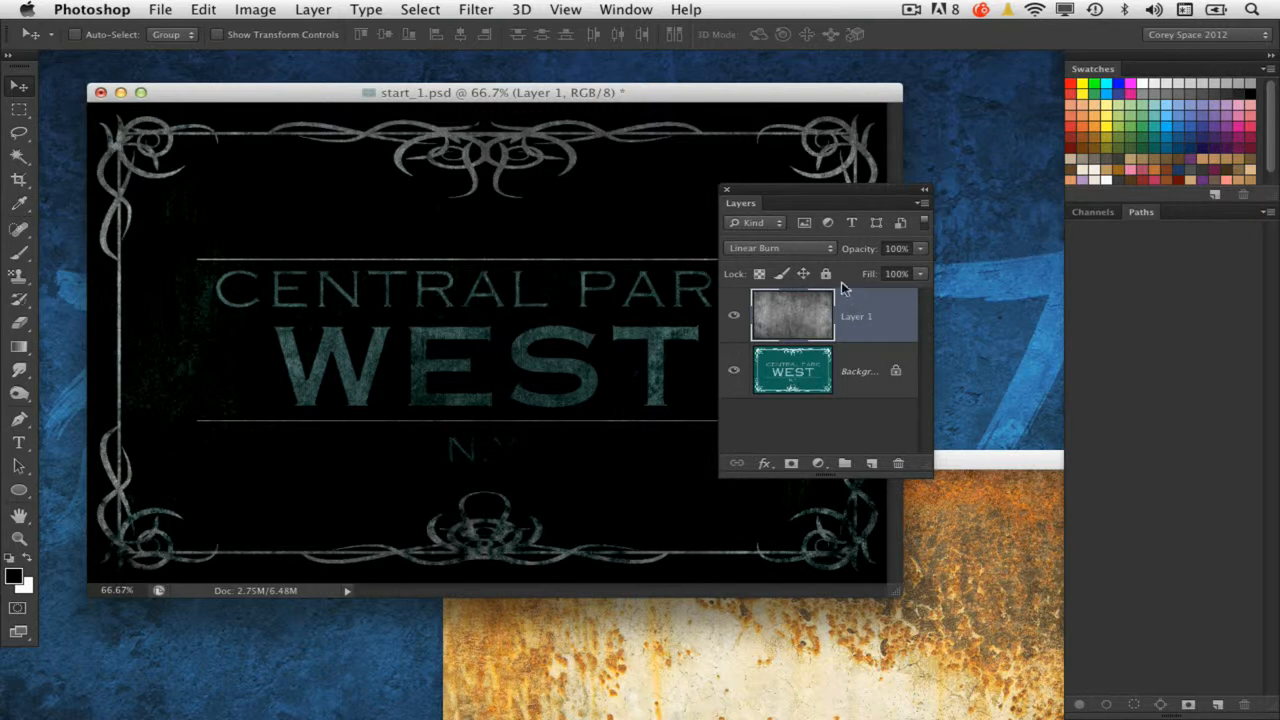
- Try the Screen, Overlay, Difference and Exclusion blend modes in turn on the texture layer
click(788, 252)
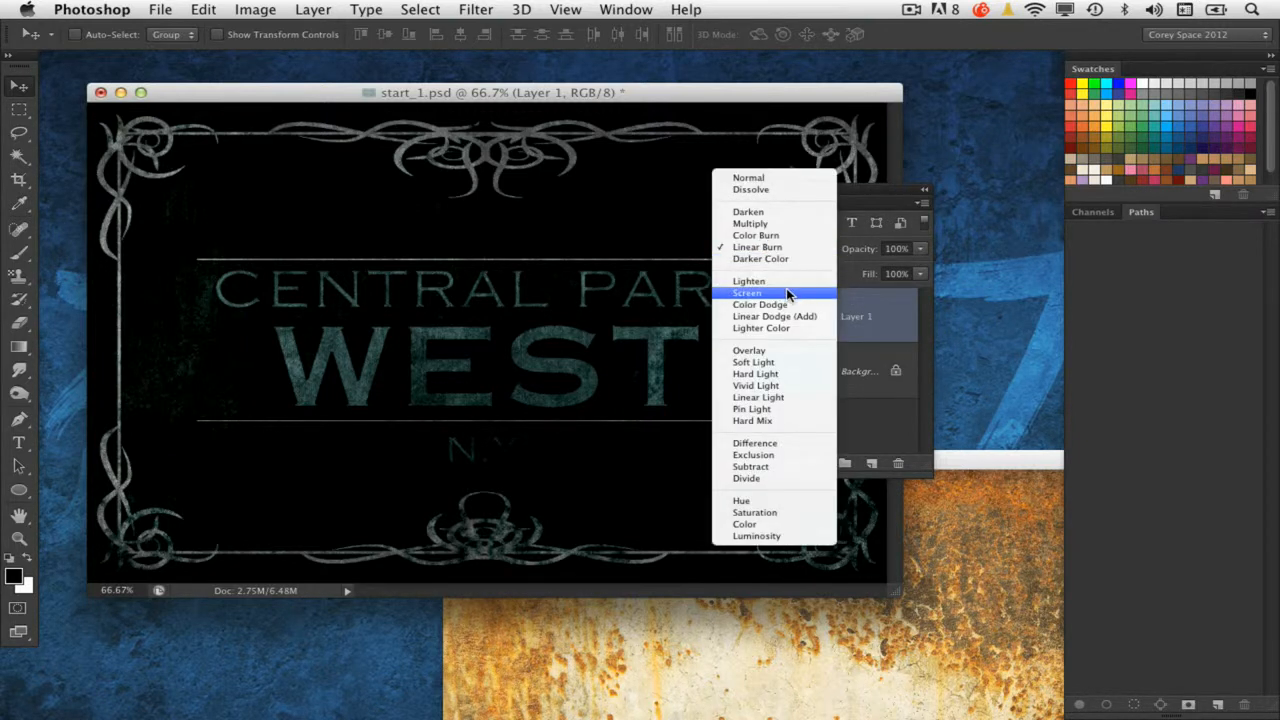
click(787, 293)
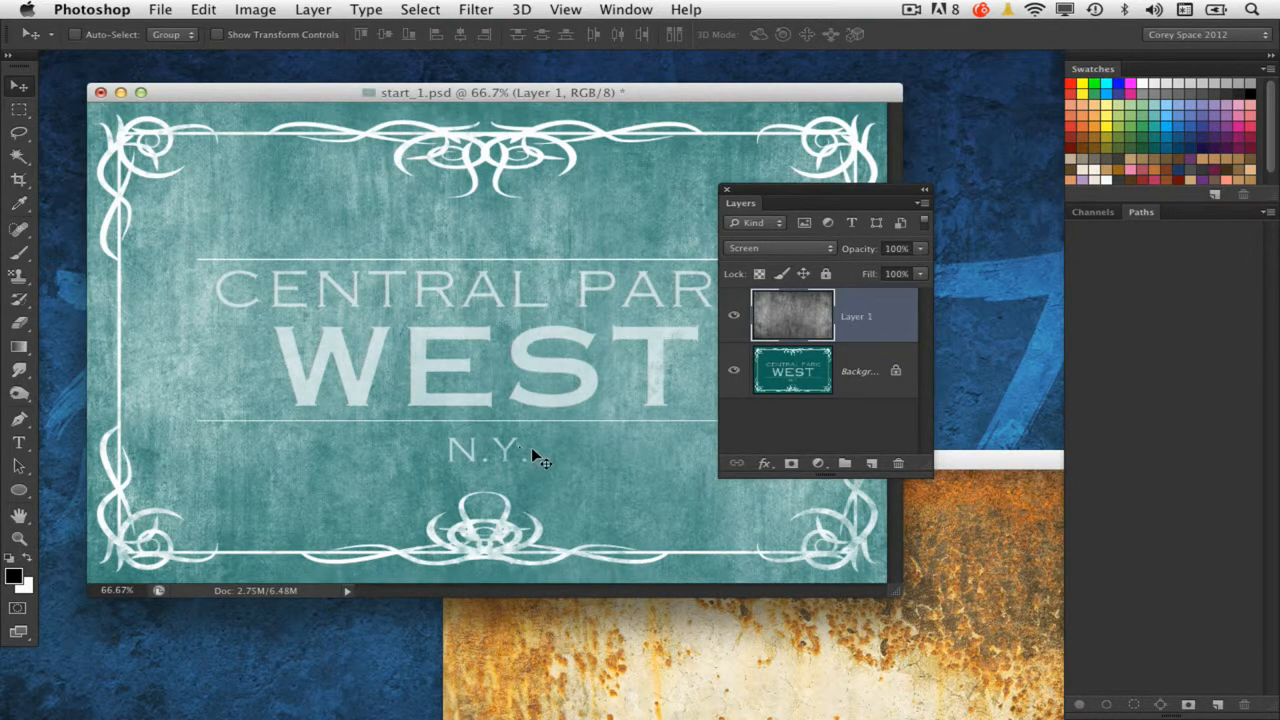
click(766, 248)
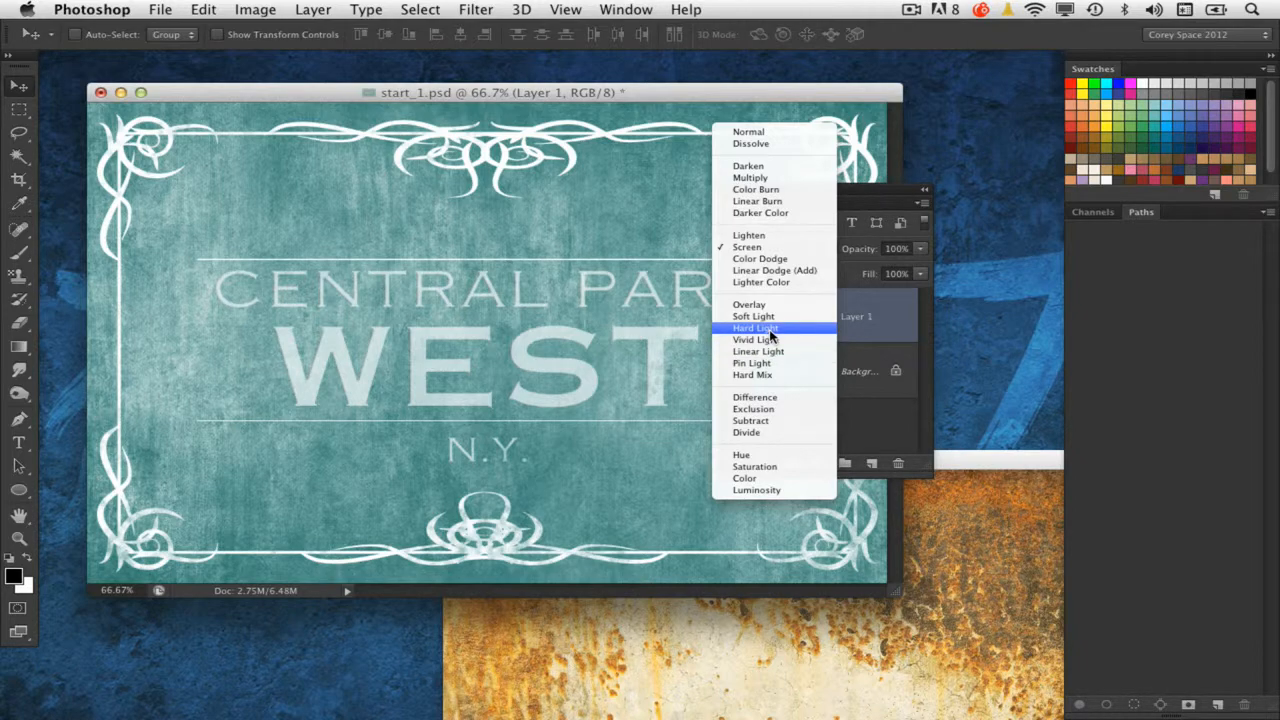
click(776, 304)
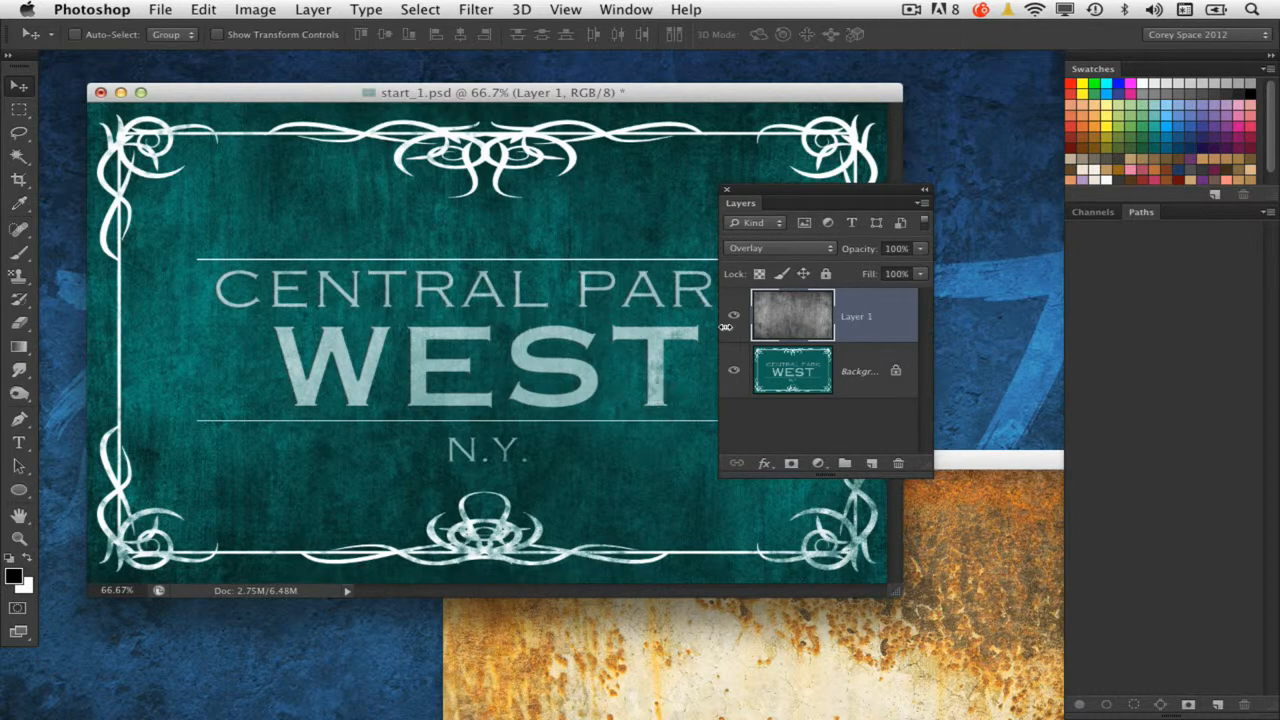
click(779, 248)
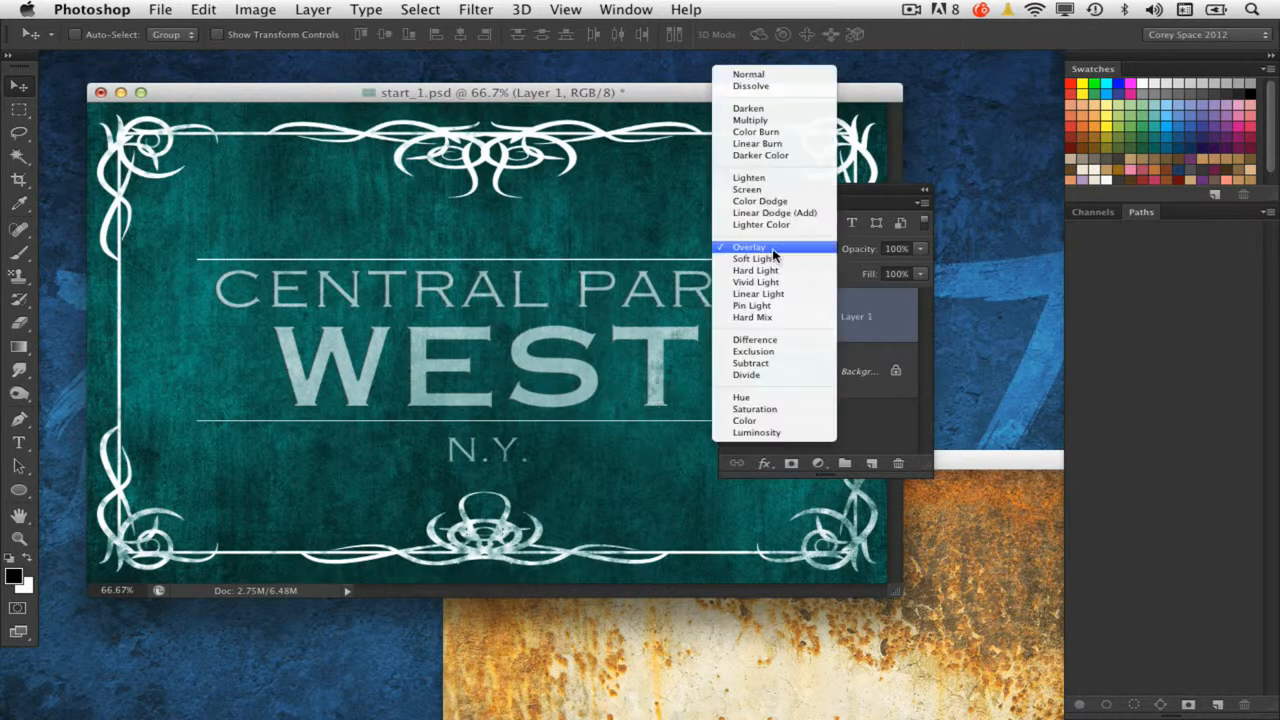
click(776, 339)
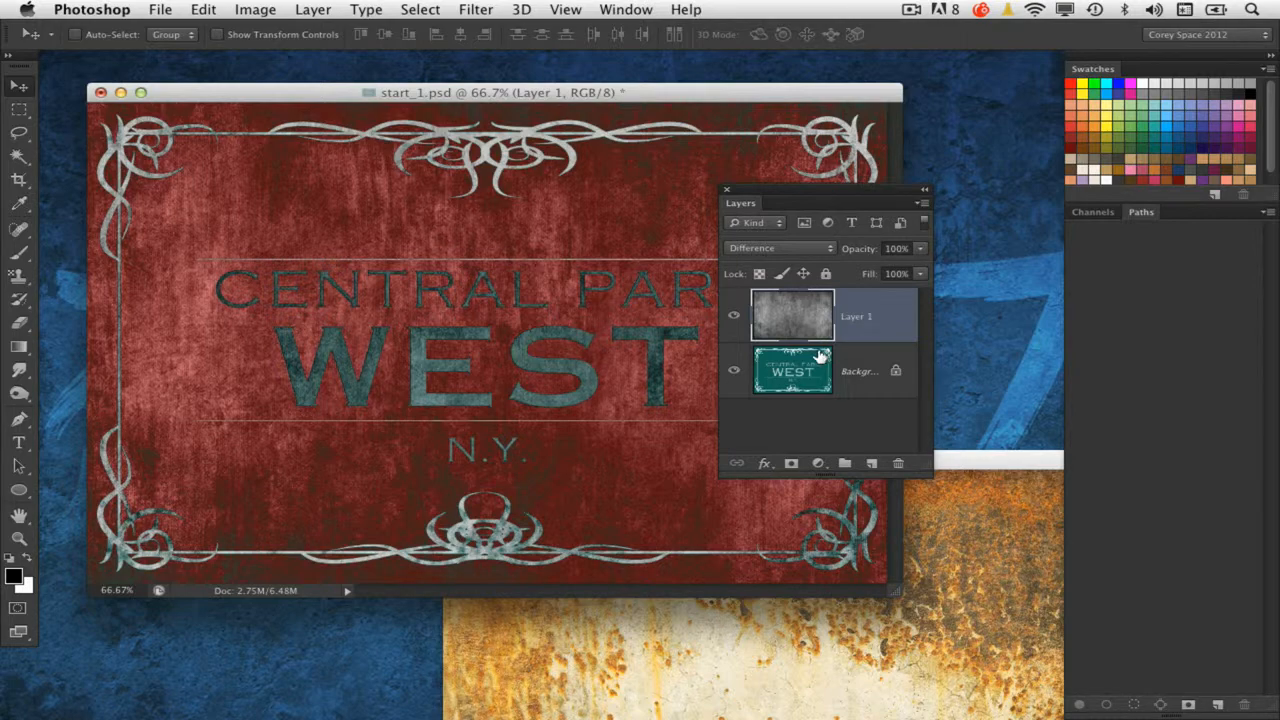
click(779, 248)
click(782, 255)
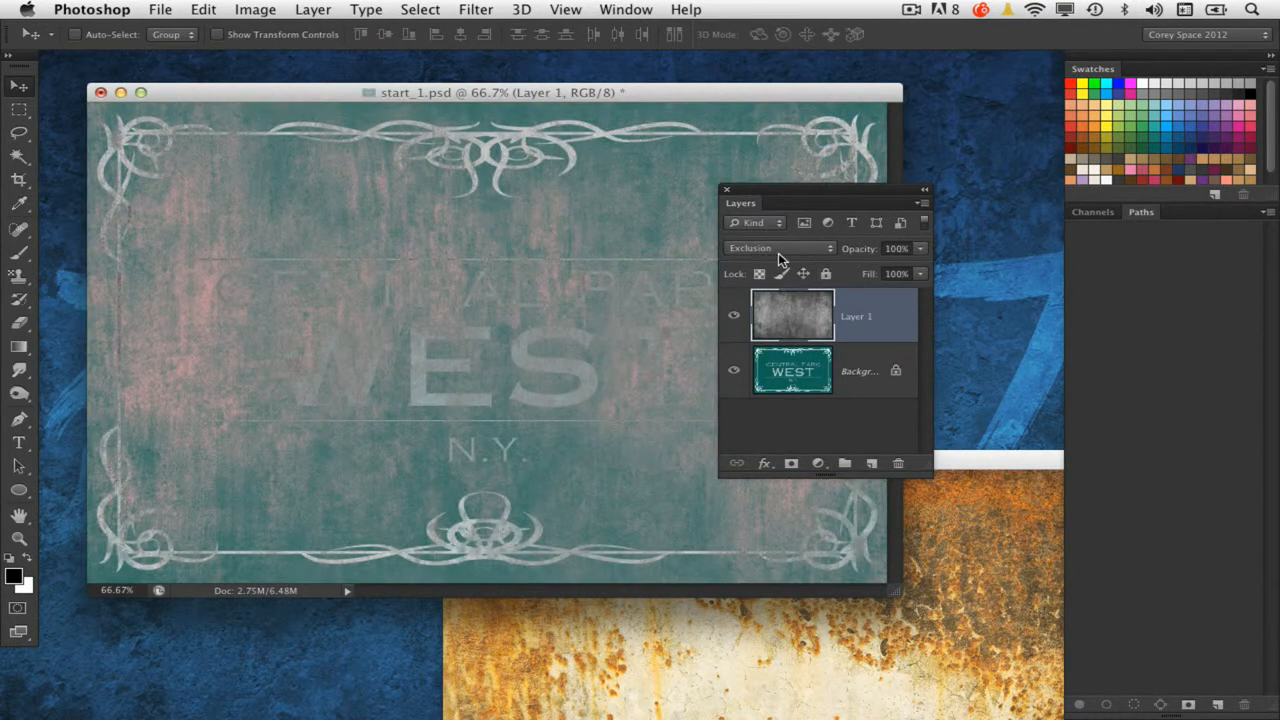
- Set the texture layer's blend mode back to Normal
click(782, 252)
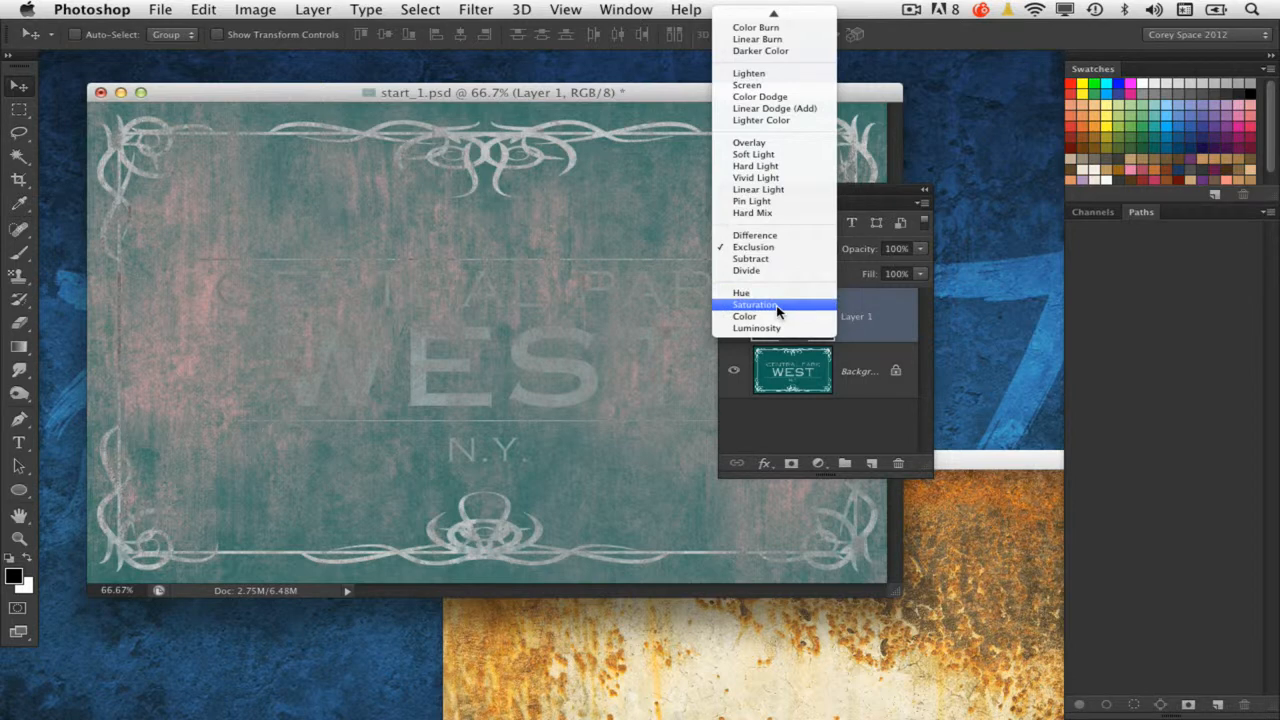
click(888, 332)
click(784, 250)
mouse_move(808, 16)
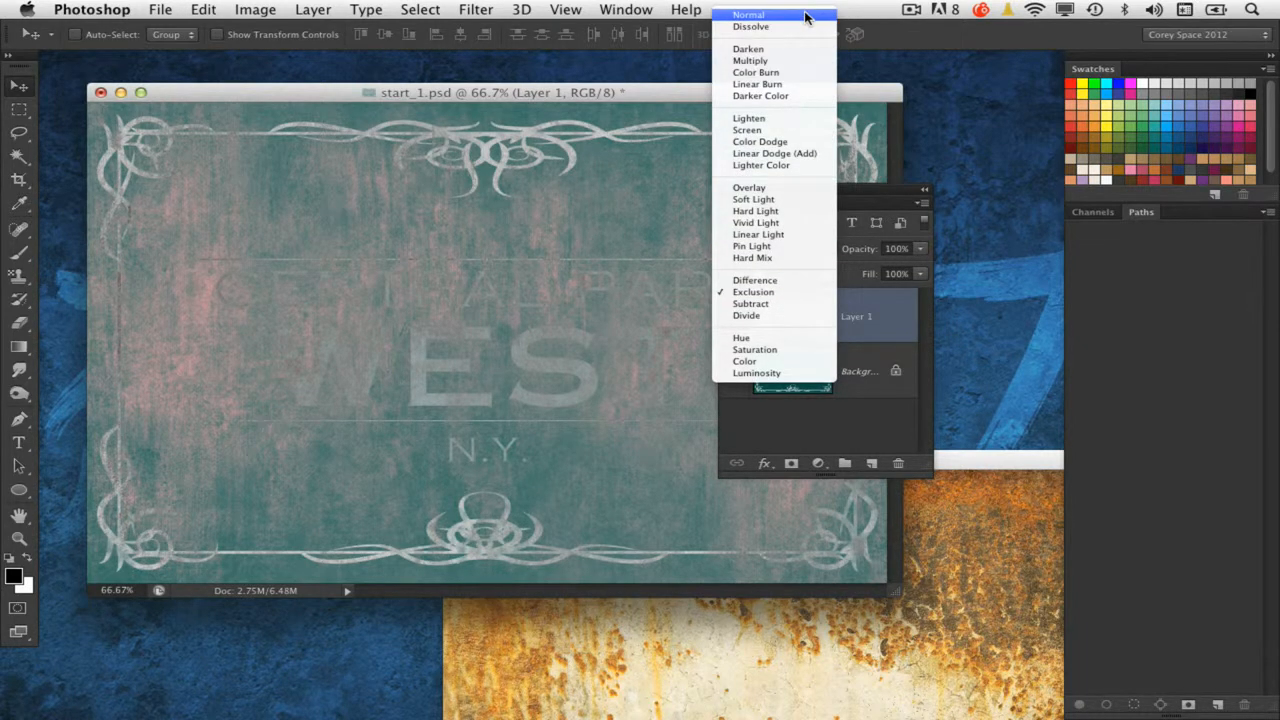
click(890, 188)
drag(890, 188, 938, 204)
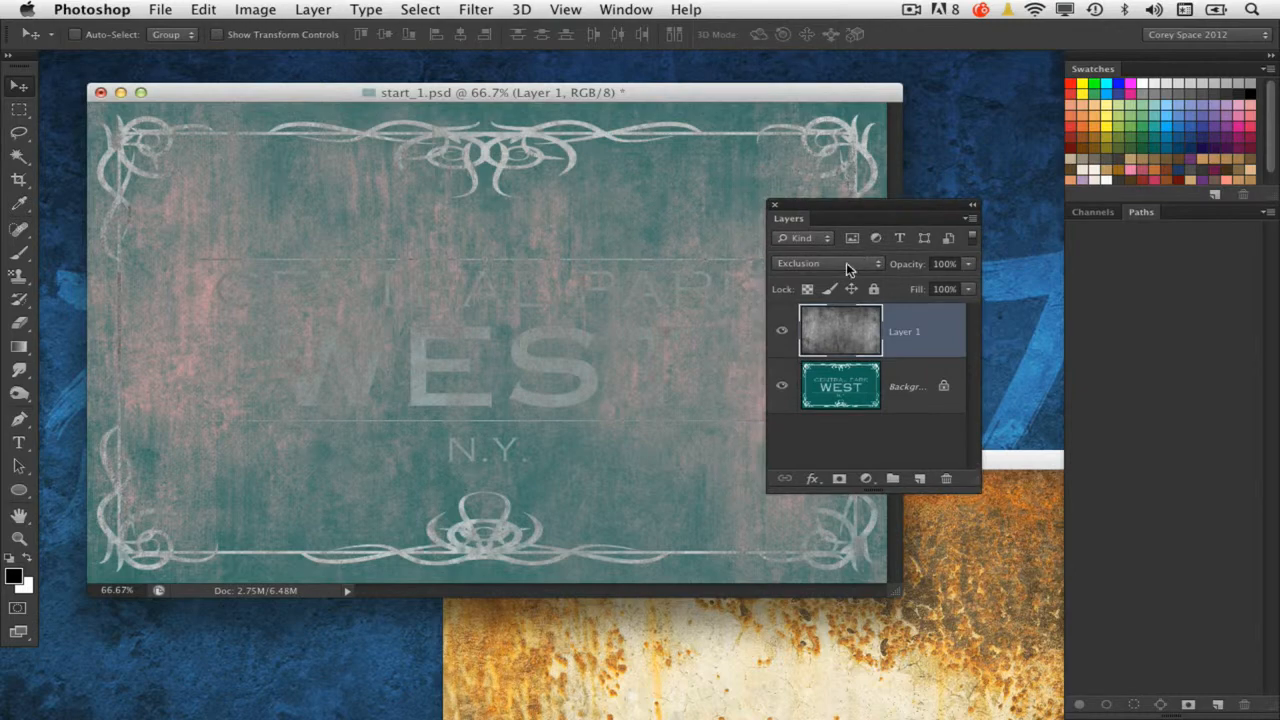
click(849, 264)
mouse_move(826, 14)
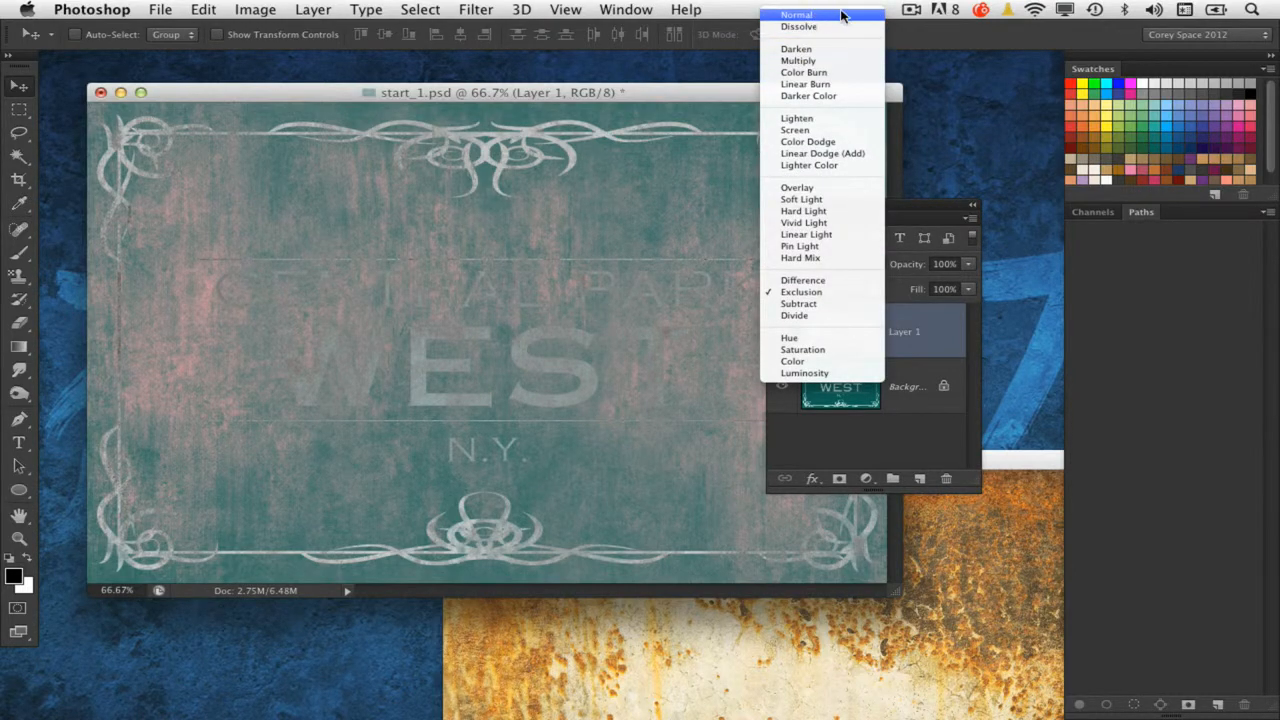
click(828, 15)
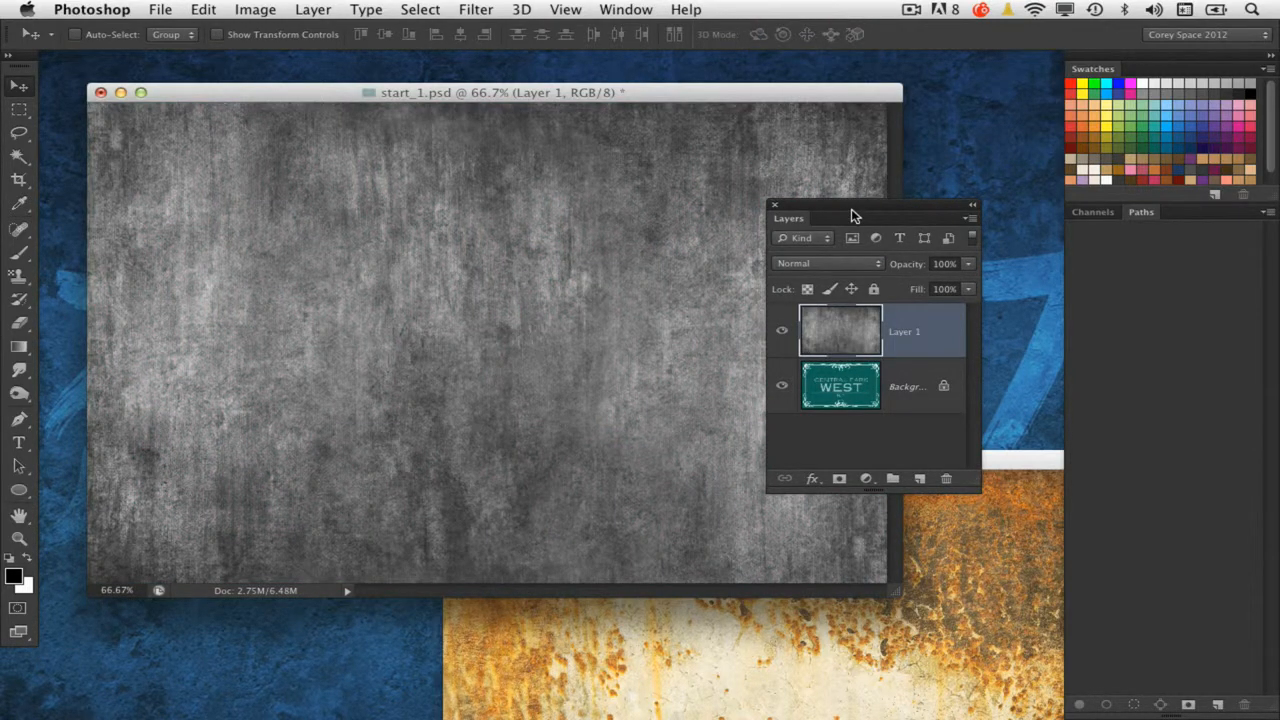
click(834, 265)
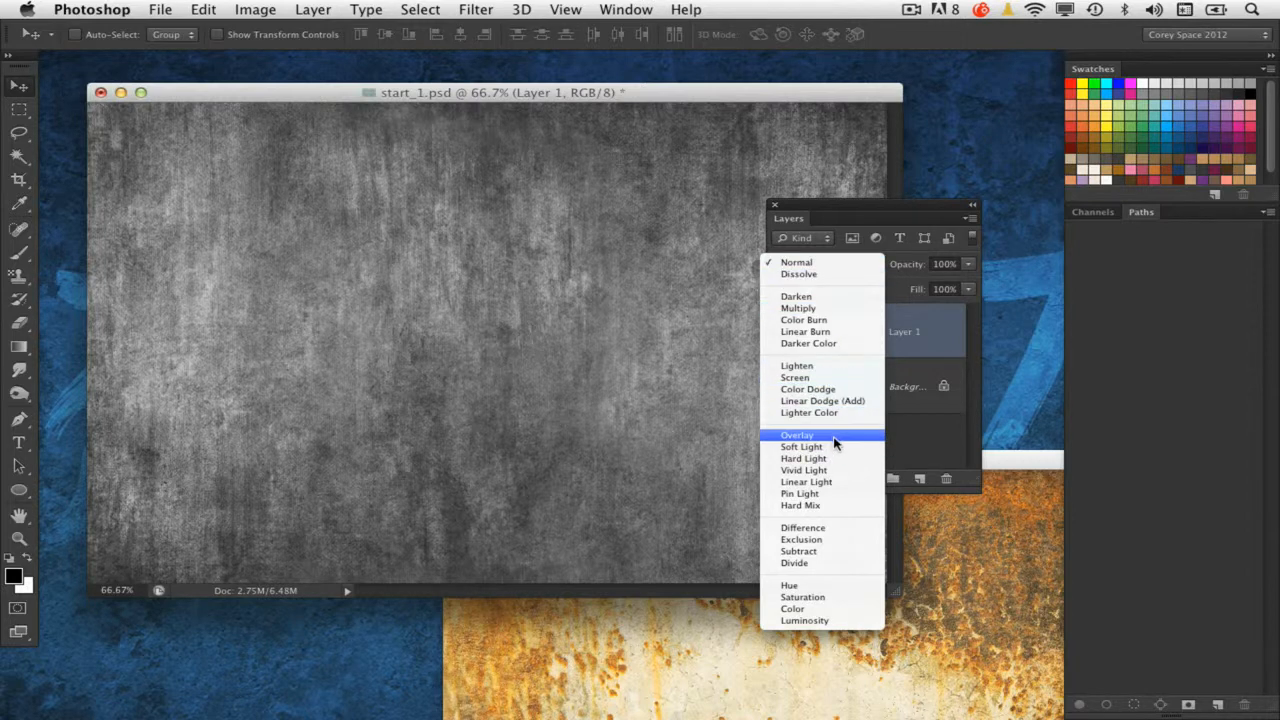
click(611, 382)
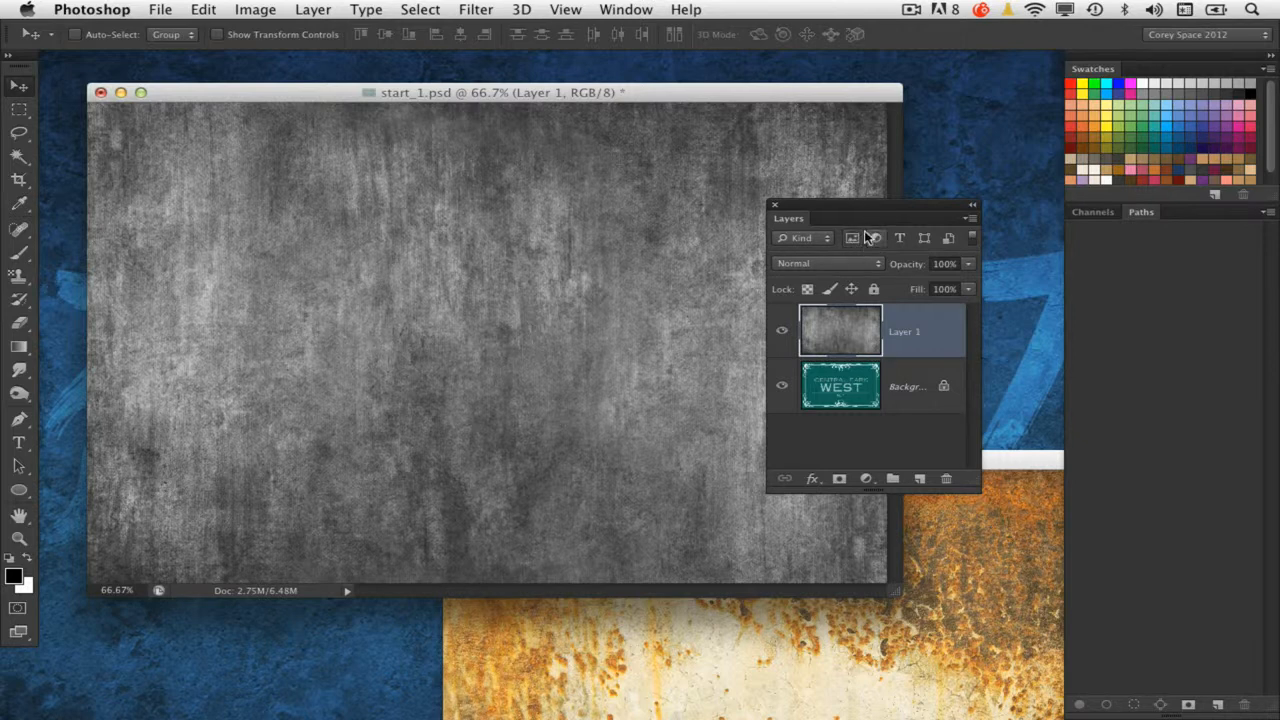
drag(831, 213, 812, 184)
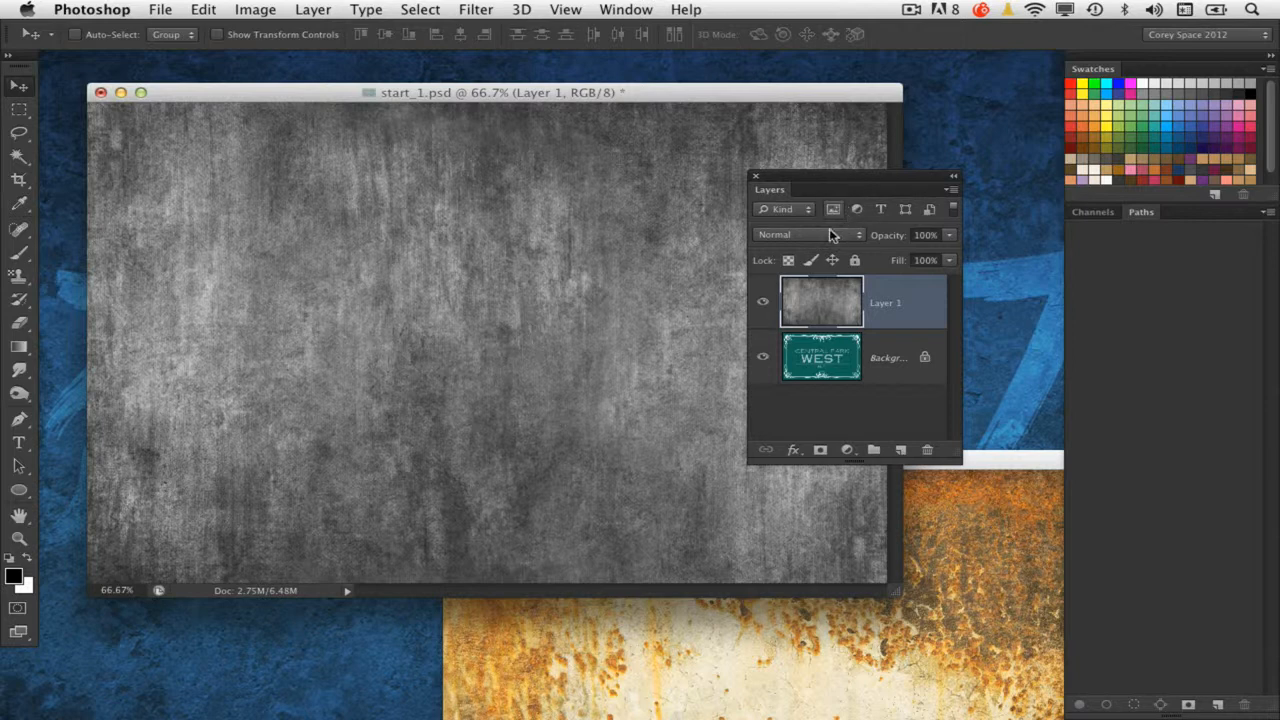
drag(813, 178, 816, 177)
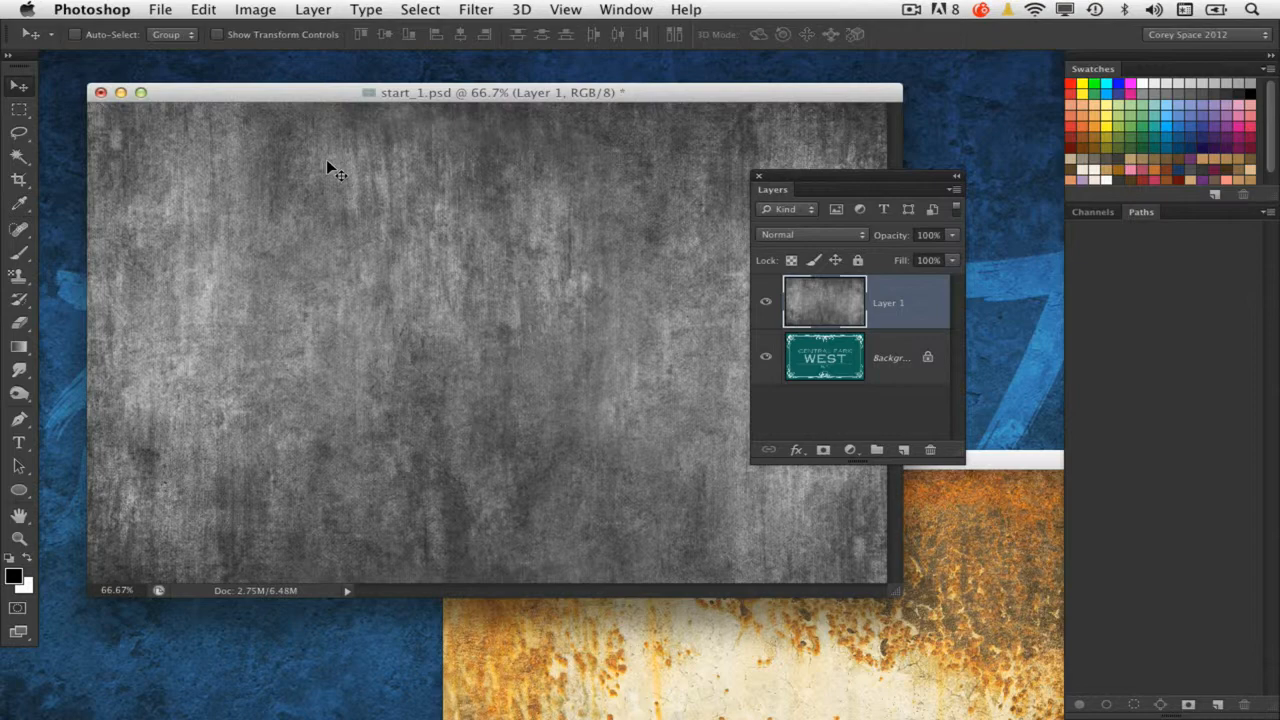
- Try the blend modes on the gray texture layer in turn from Normal onward, including Color Burn, Lighten and Linear Dodge (Add)
key(shift+plus)
key(shift+plus)
key(shift+plus)
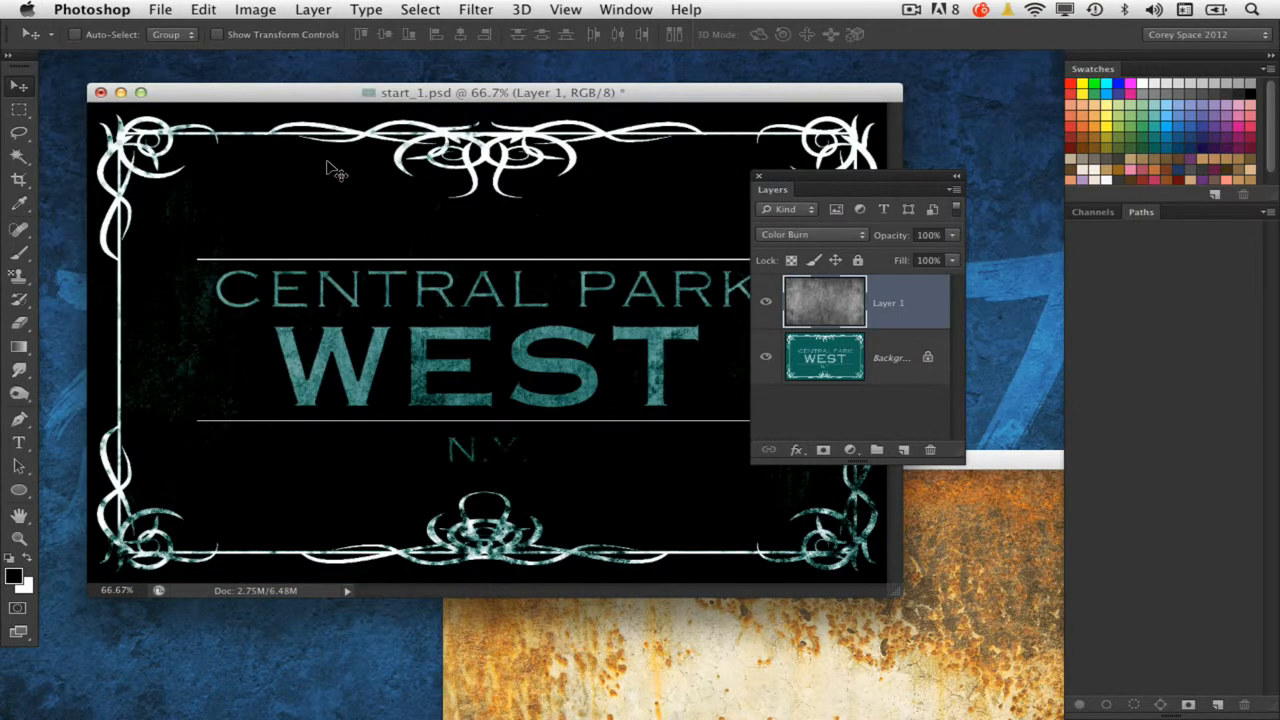
key(shift+plus)
key(shift+plus)
key(shift+plus)
key(shift+plus)
key(shift+plus)
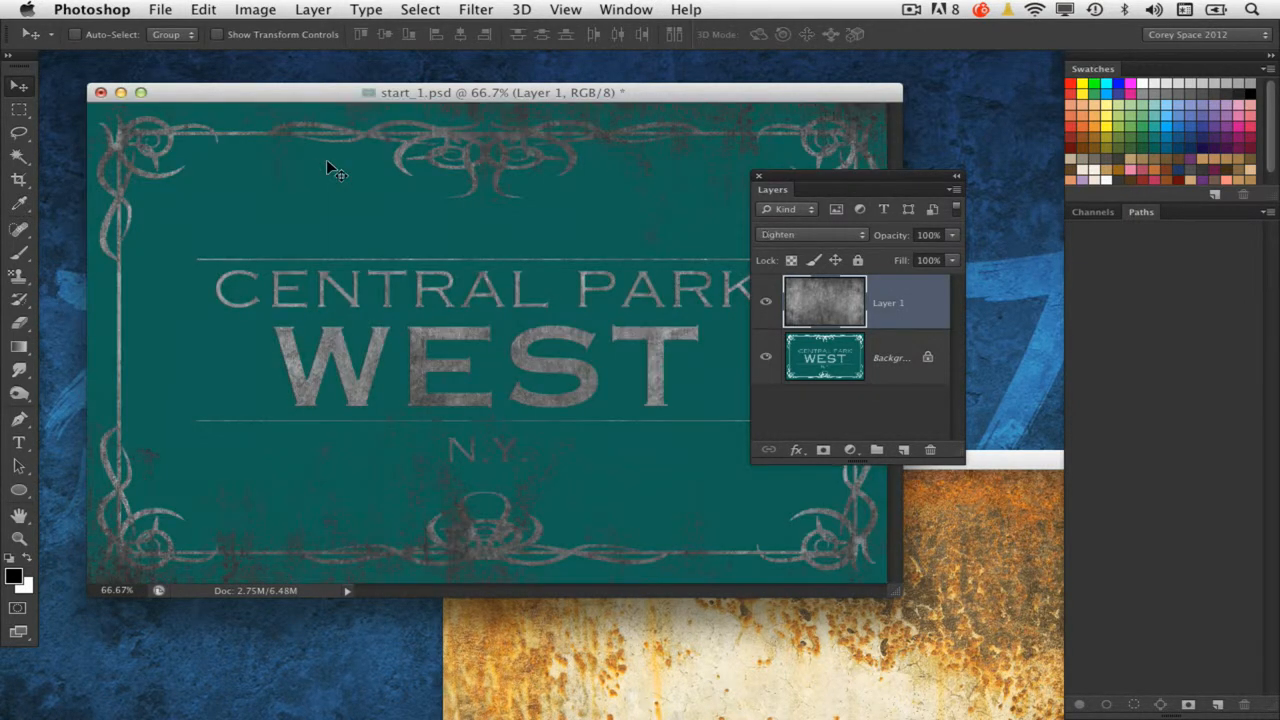
key(shift+plus)
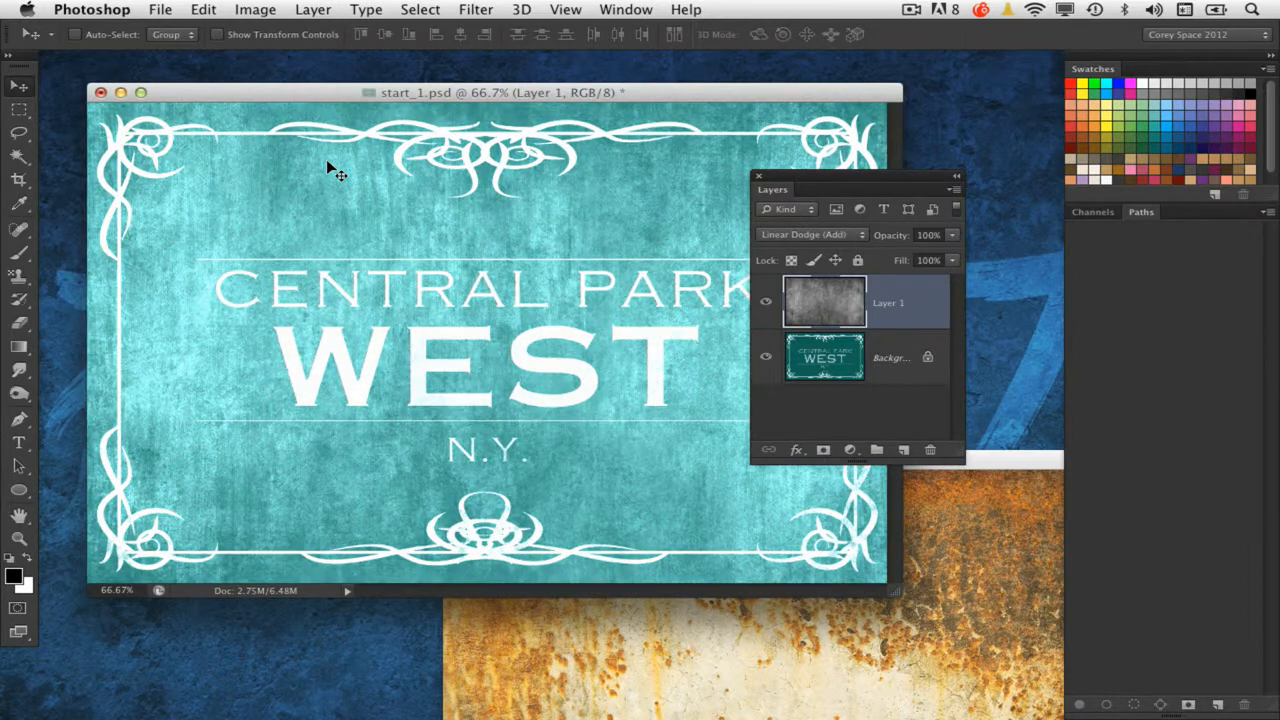
- Cycle the gray texture layer through the full list of blend modes, stopping at Color Dodge
key(shift+minus)
key(shift+minus)
key(shift+minus)
key(shift+plus)
key(shift+plus)
key(shift+plus)
key(shift+plus)
key(shift+plus)
key(shift+plus)
key(shift+plus)
key(shift+plus)
key(shift+plus)
key(shift+plus)
key(shift+plus)
key(shift+plus)
key(shift+plus)
key(shift+plus)
key(shift+plus)
key(shift+plus)
key(shift+plus)
key(shift+plus)
key(shift+plus)
key(shift+plus)
key(shift+plus)
key(shift+plus)
key(shift+plus)
key(shift+plus)
key(shift+plus)
key(shift+plus)
key(shift+plus)
key(shift+plus)
key(shift+plus)
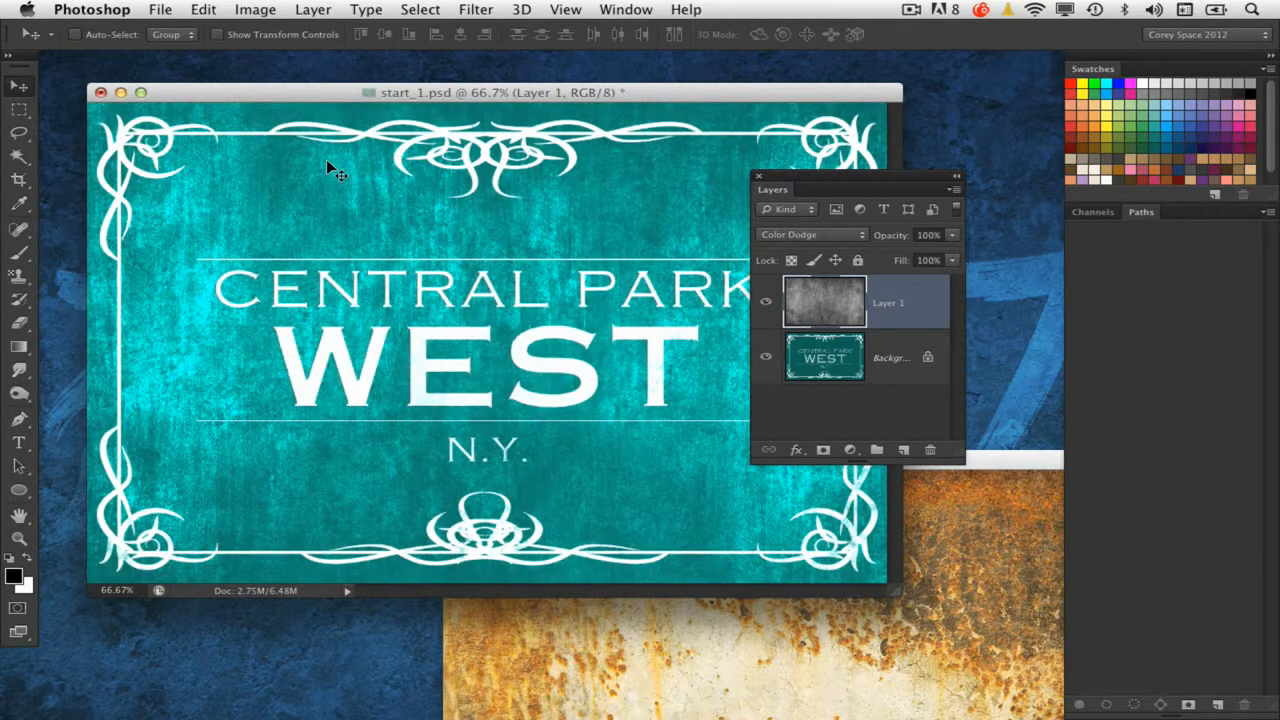
- Advance the gray texture layer's blend mode past Overlay to Soft Light and move the Layers panel off the sign's lettering
key(shift+plus)
key(shift+plus)
key(shift+plus)
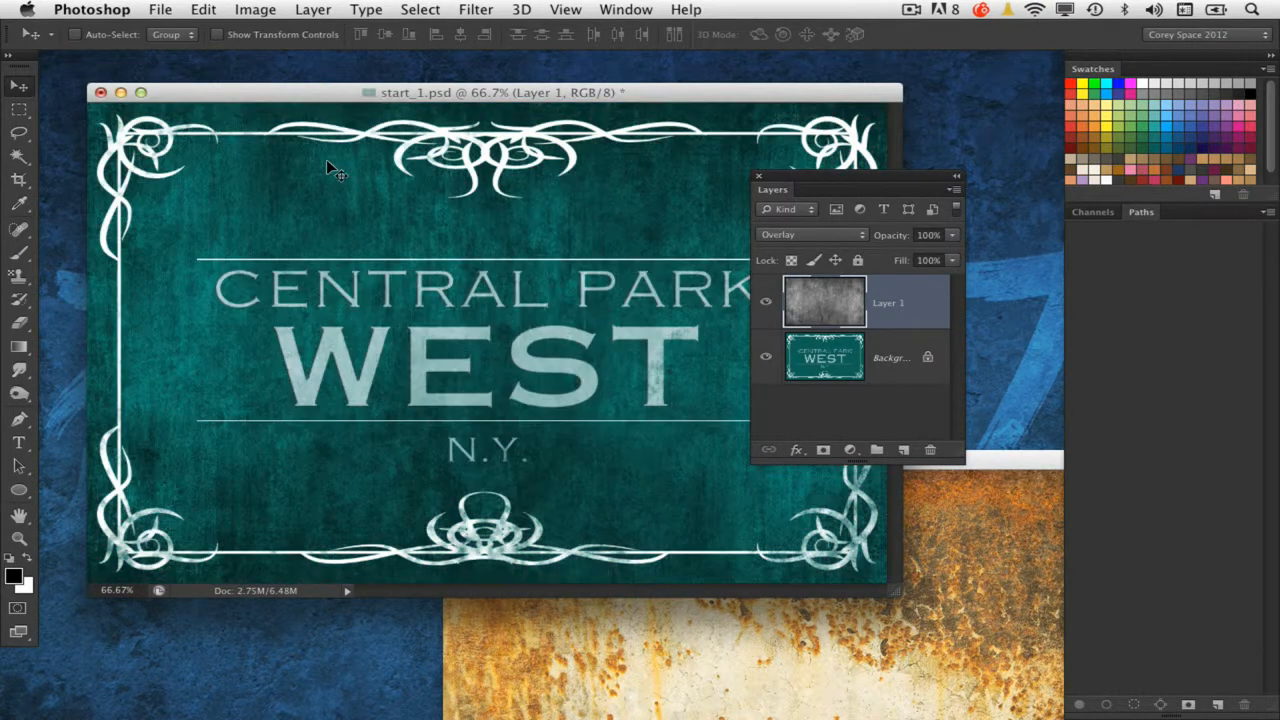
key(shift+plus)
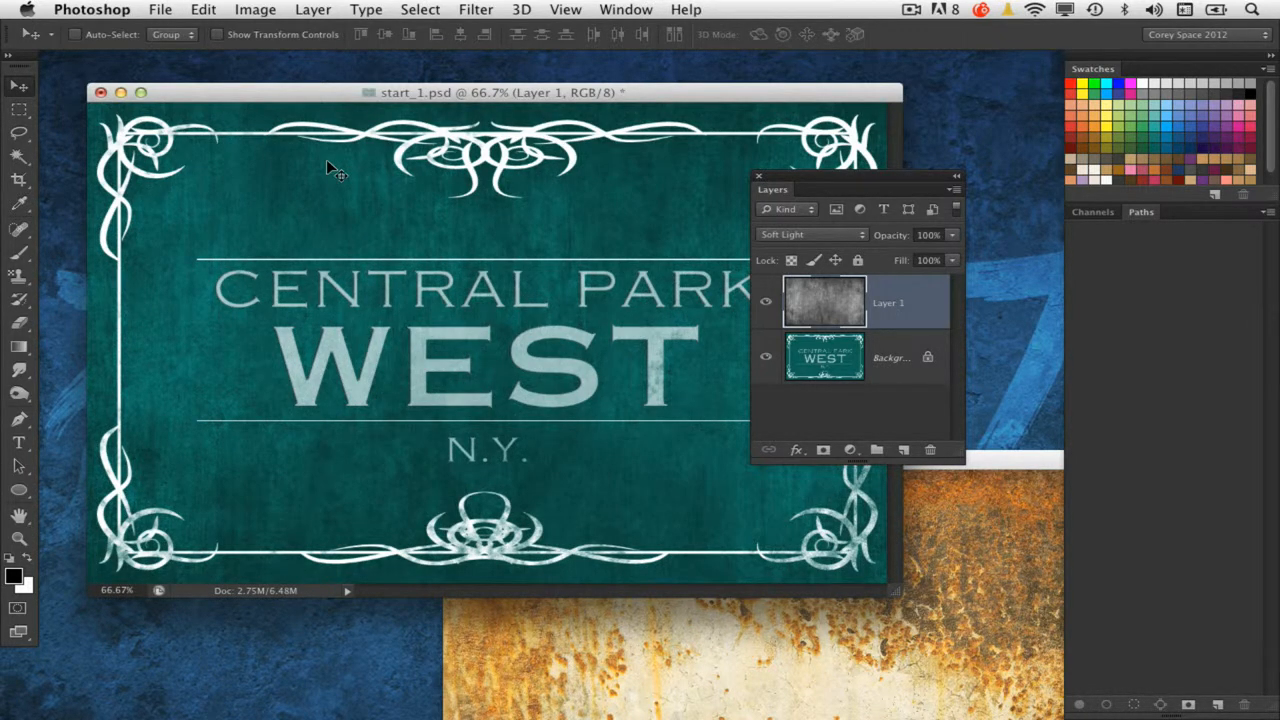
drag(789, 178, 887, 178)
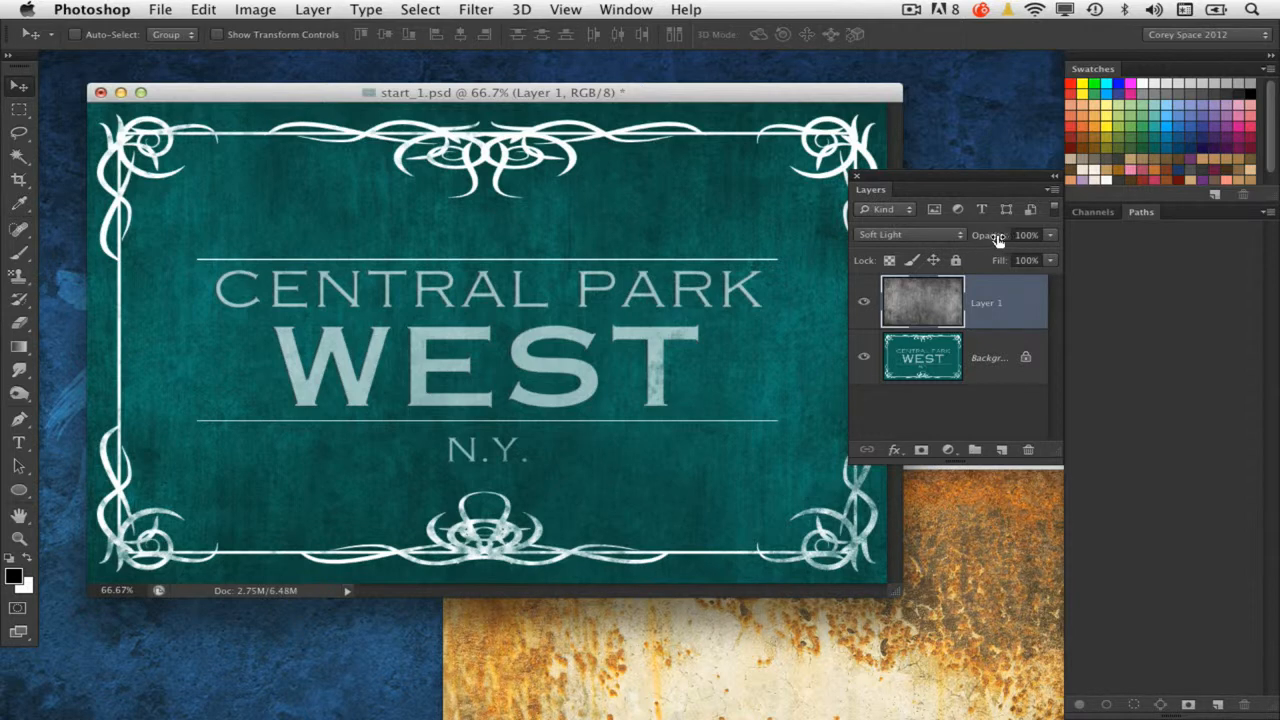
- Try Overlay on the gray texture layer for comparison and return its blend mode to Soft Light at 100% opacity
drag(995, 238, 1052, 238)
click(927, 231)
click(930, 214)
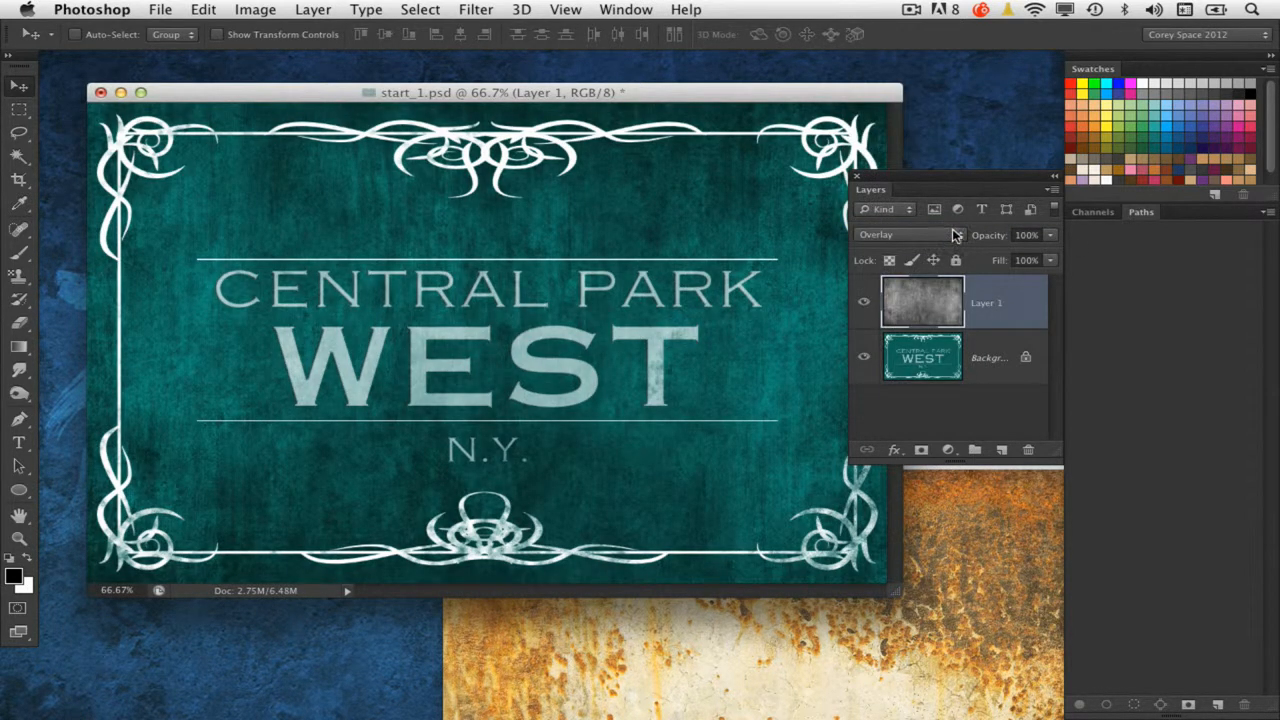
drag(995, 240, 1057, 245)
click(931, 229)
click(928, 246)
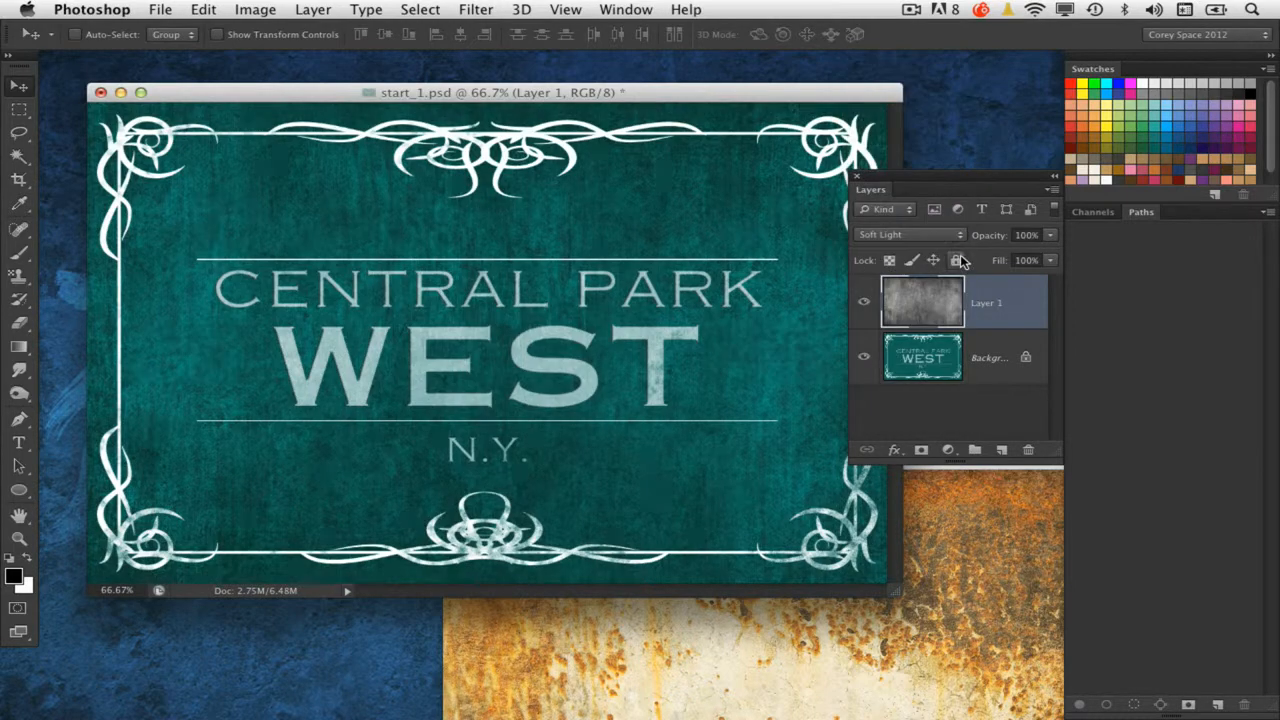
- Bring text_over.psd forward and copy its rust texture into start_1.psd as a new layer covering the whole sign
click(921, 579)
drag(673, 459, 436, 203)
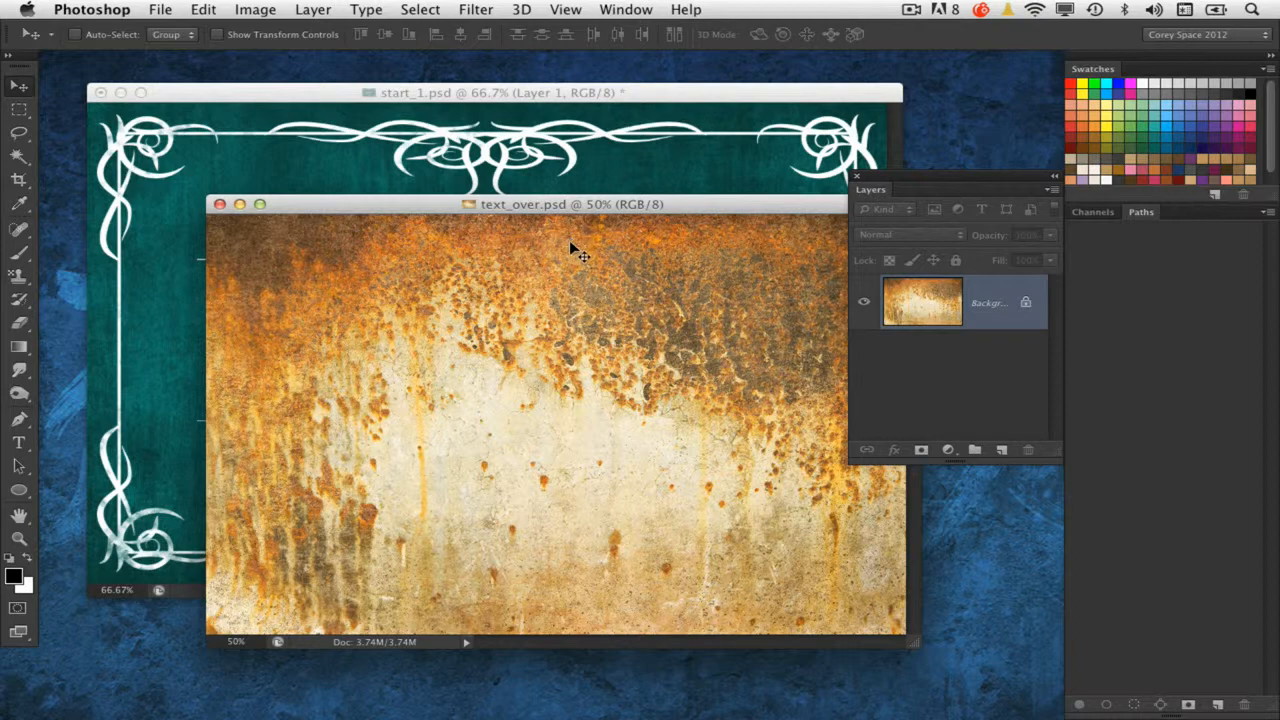
drag(596, 205, 505, 205)
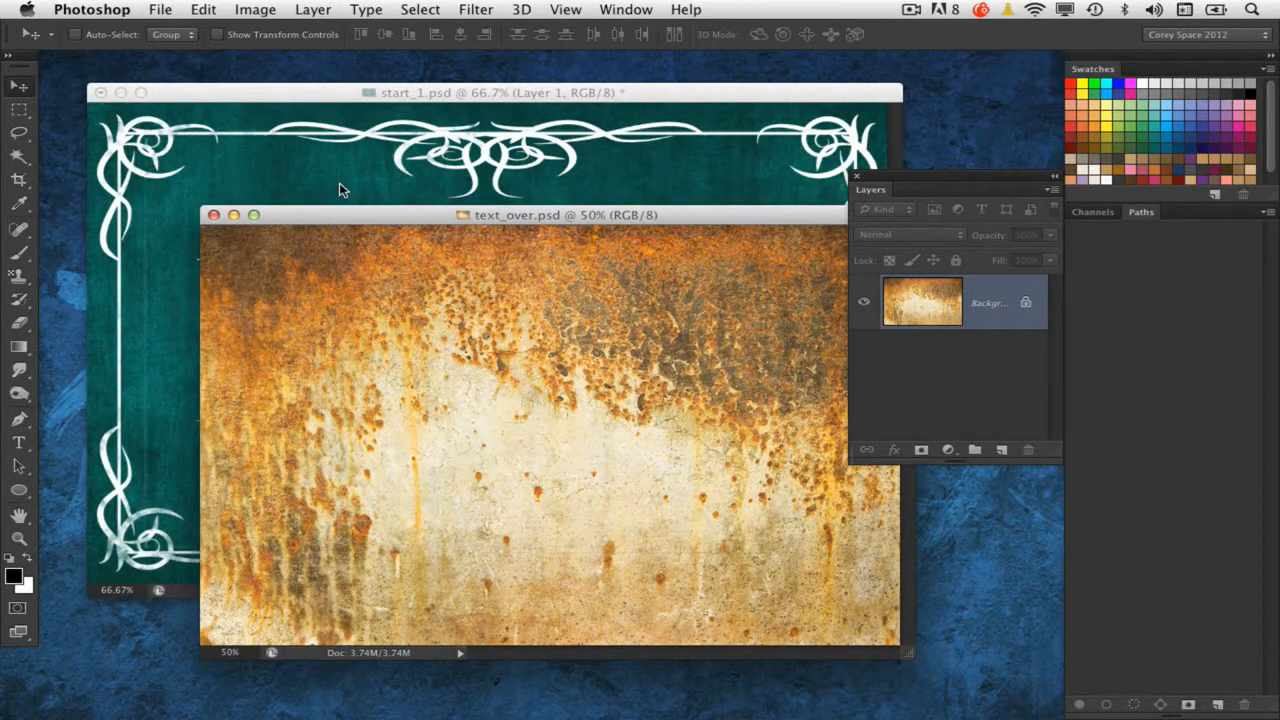
drag(317, 178, 317, 178)
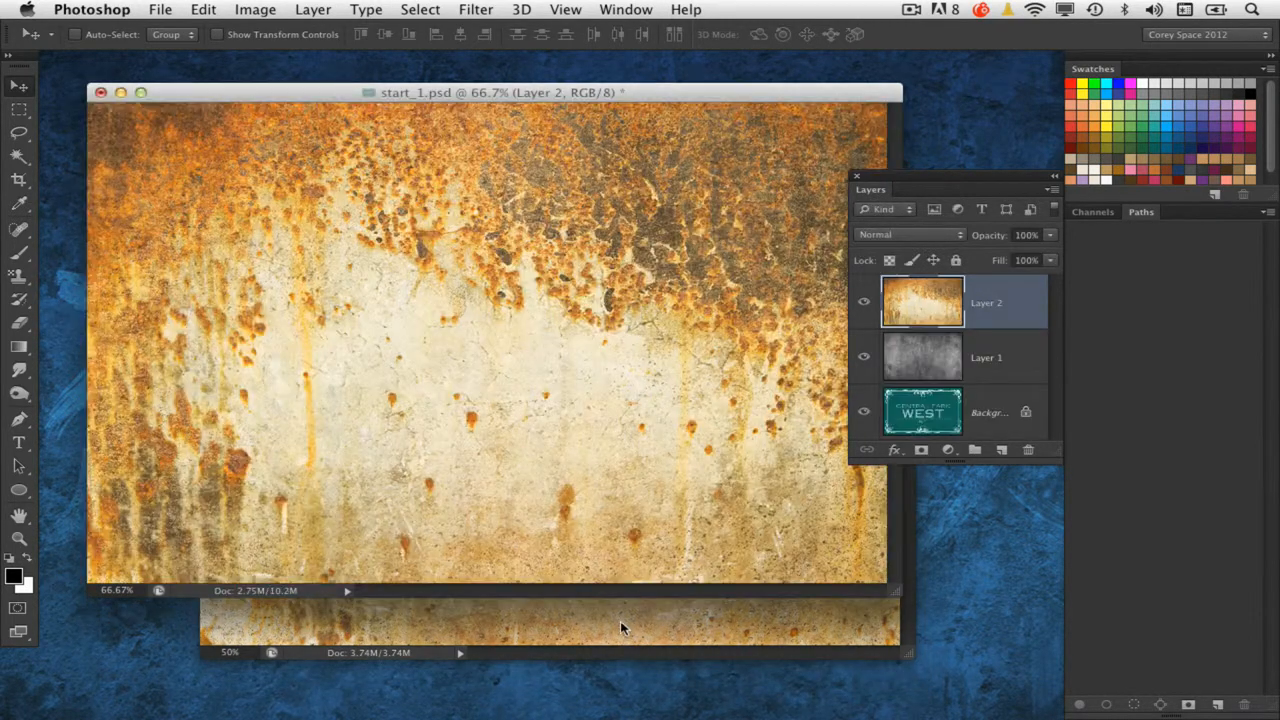
- Minimize text_over.psd, set the rust texture layer's blend mode to Overlay and move the Layers panel clear of the sign
click(620, 618)
click(213, 214)
drag(866, 186, 821, 256)
click(855, 308)
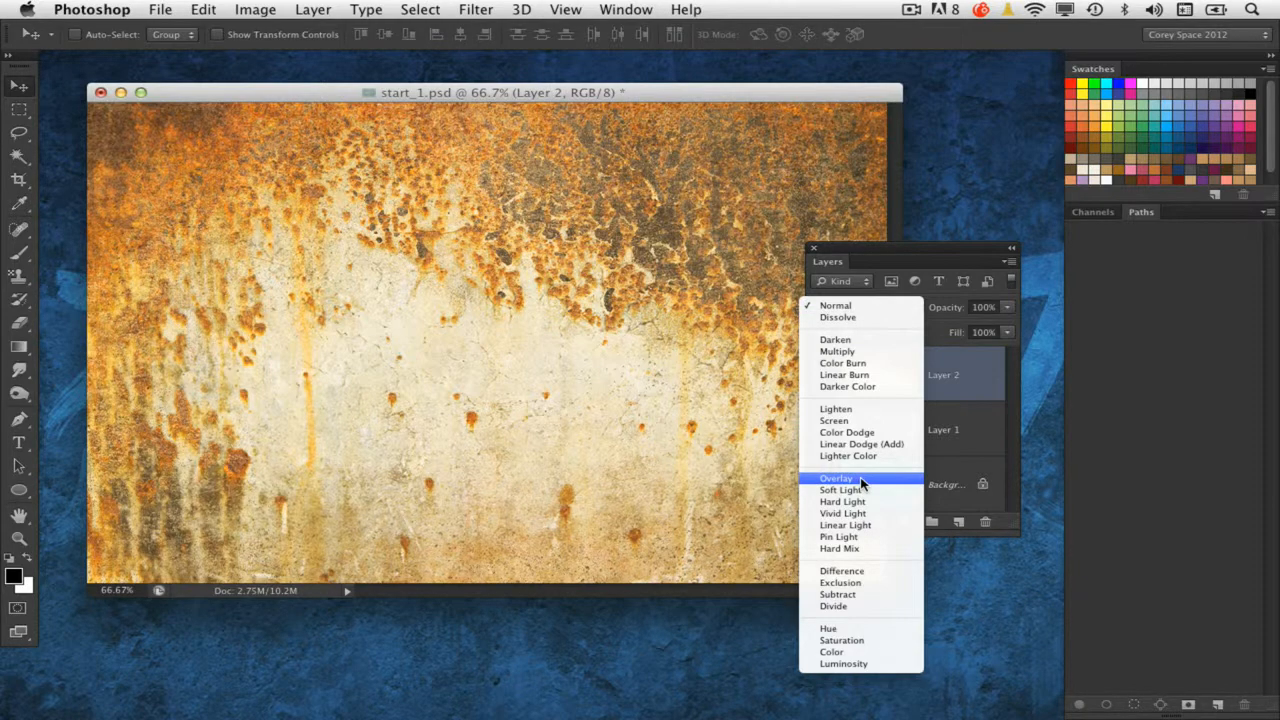
click(873, 482)
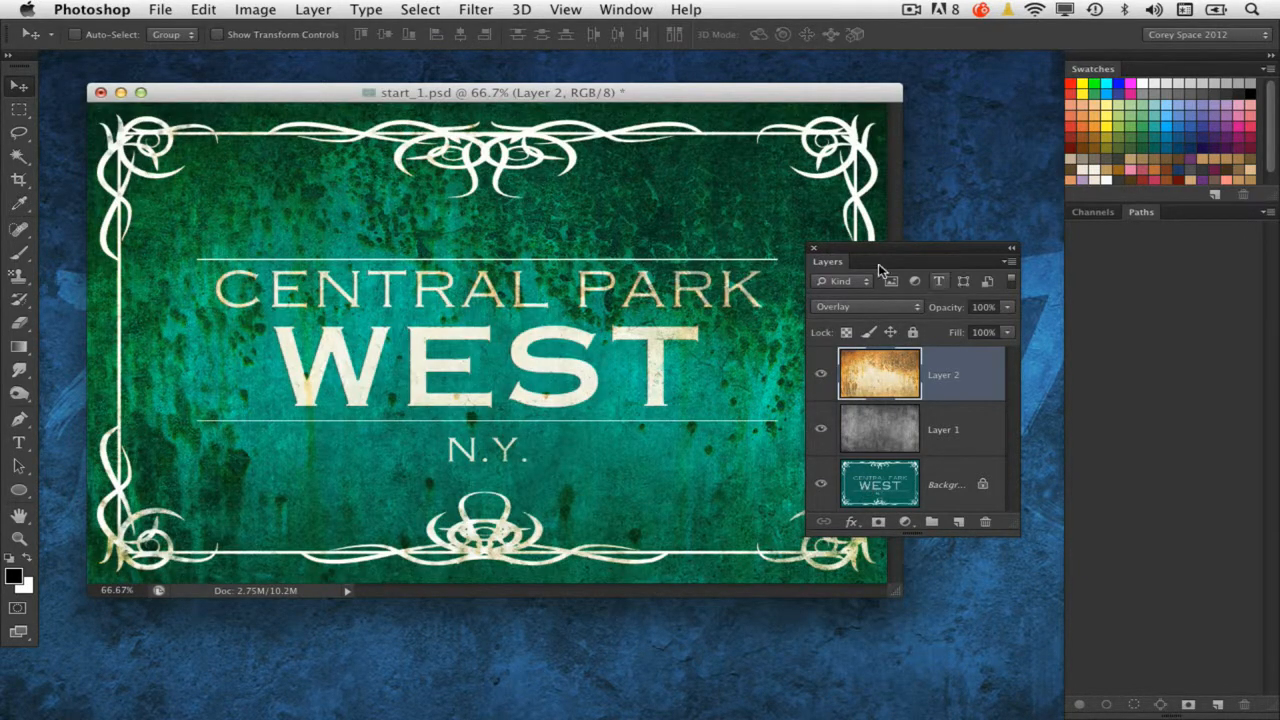
drag(862, 252, 973, 257)
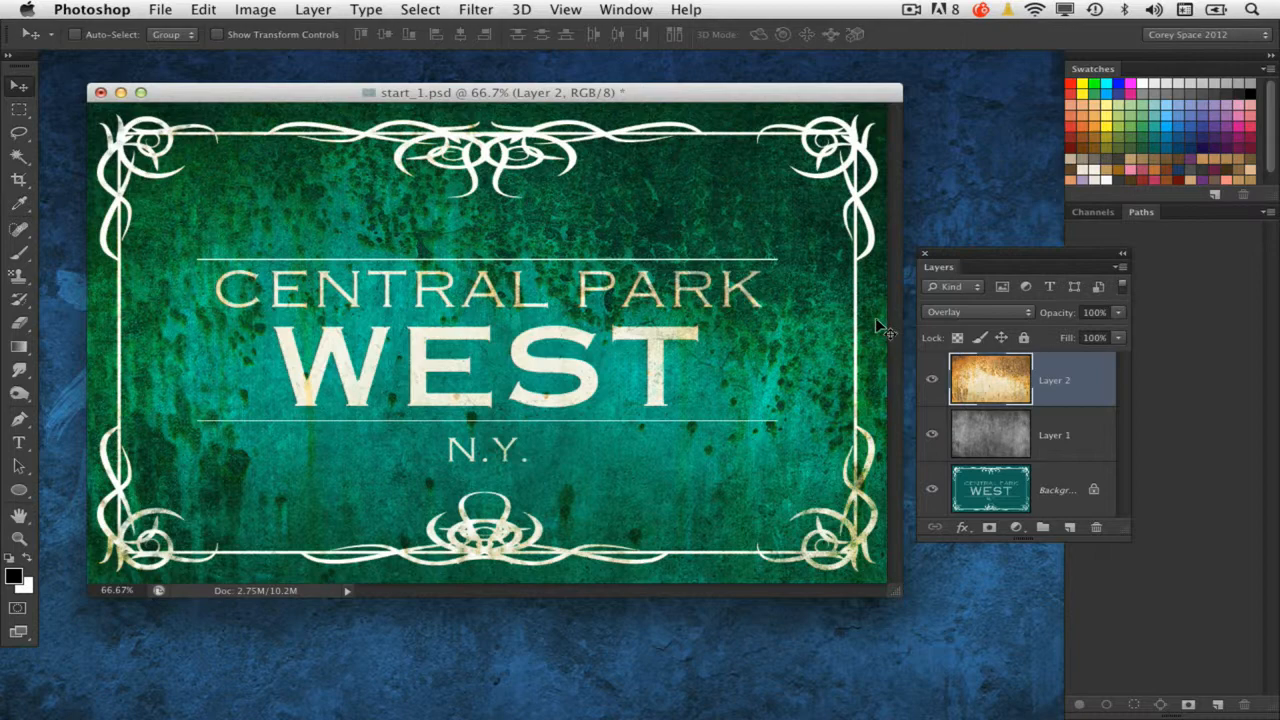
- Try desaturating the rust texture layer and undo the desaturation
drag(929, 252, 861, 251)
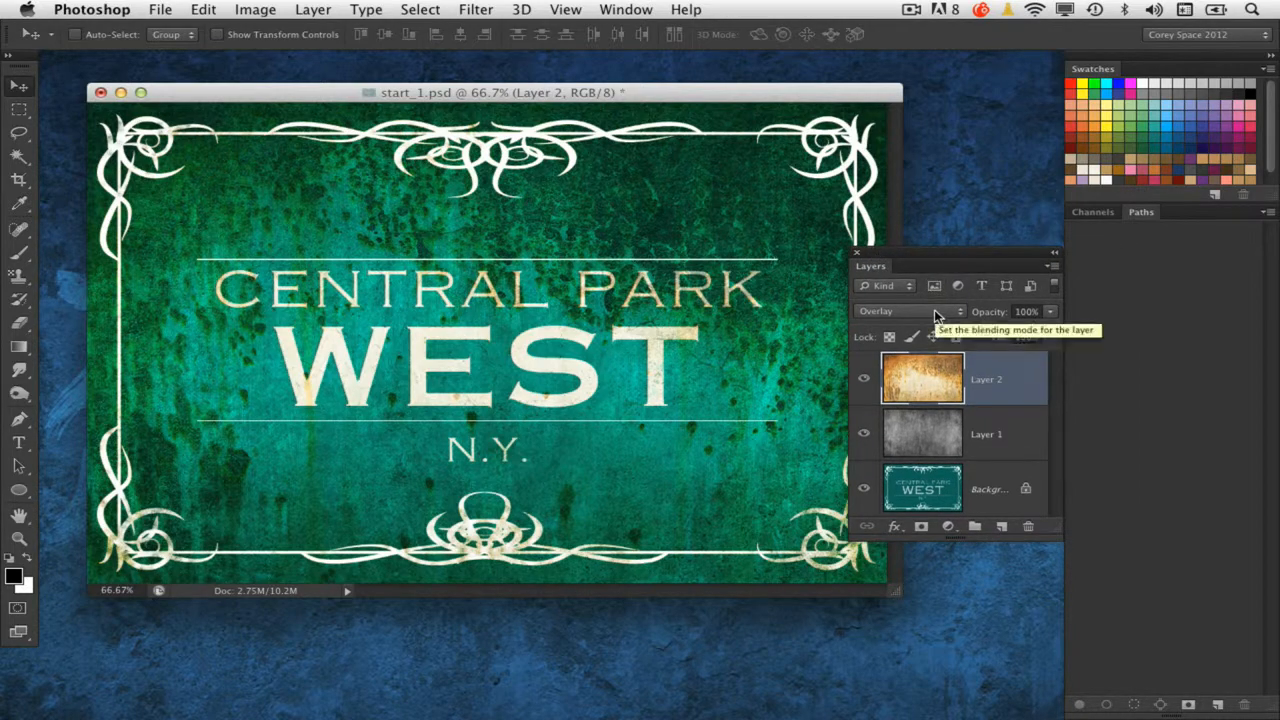
key(shift+super+u)
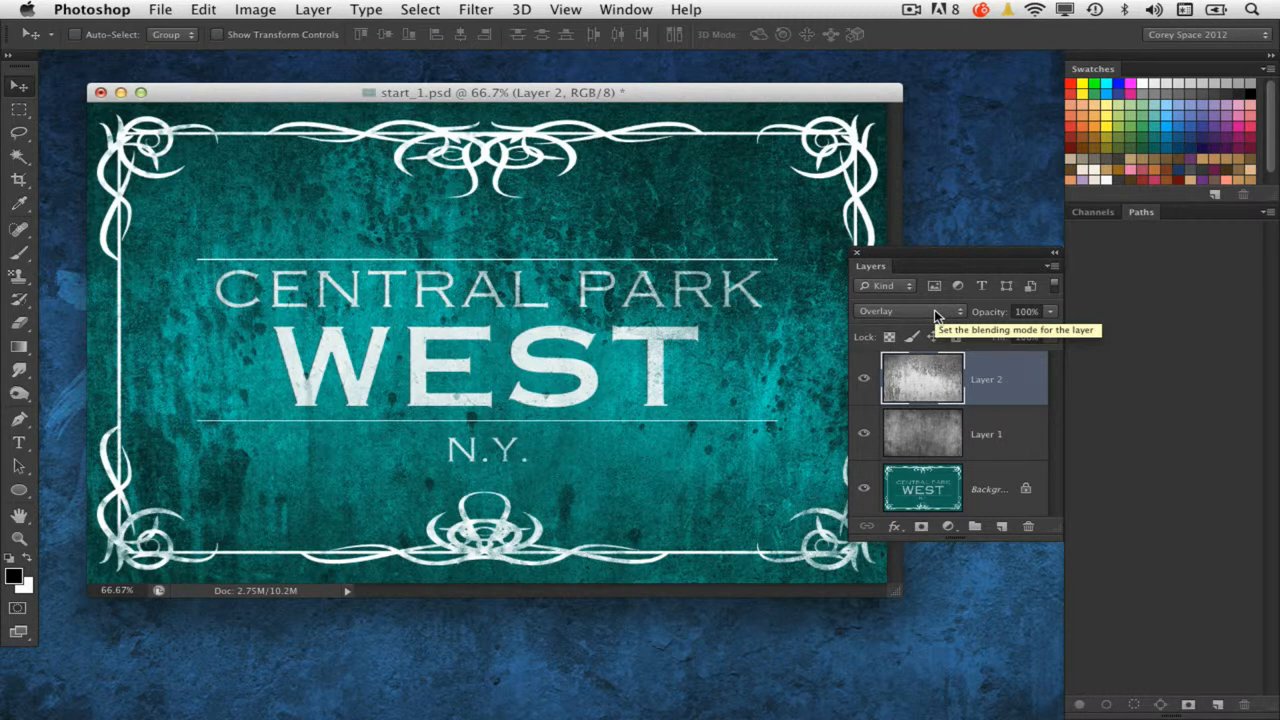
key(super+z)
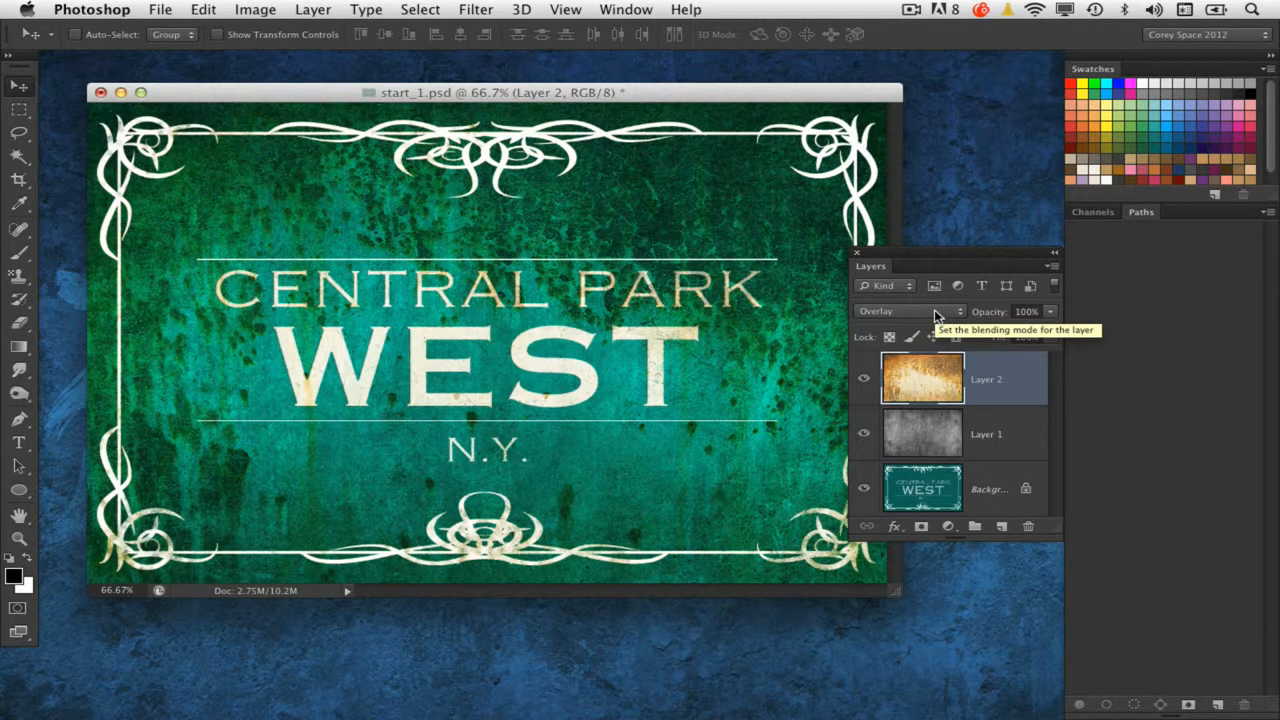
- Compare the sign with both texture layers hidden and shown, and select the gray texture layer to check its blend mode
drag(913, 251, 846, 189)
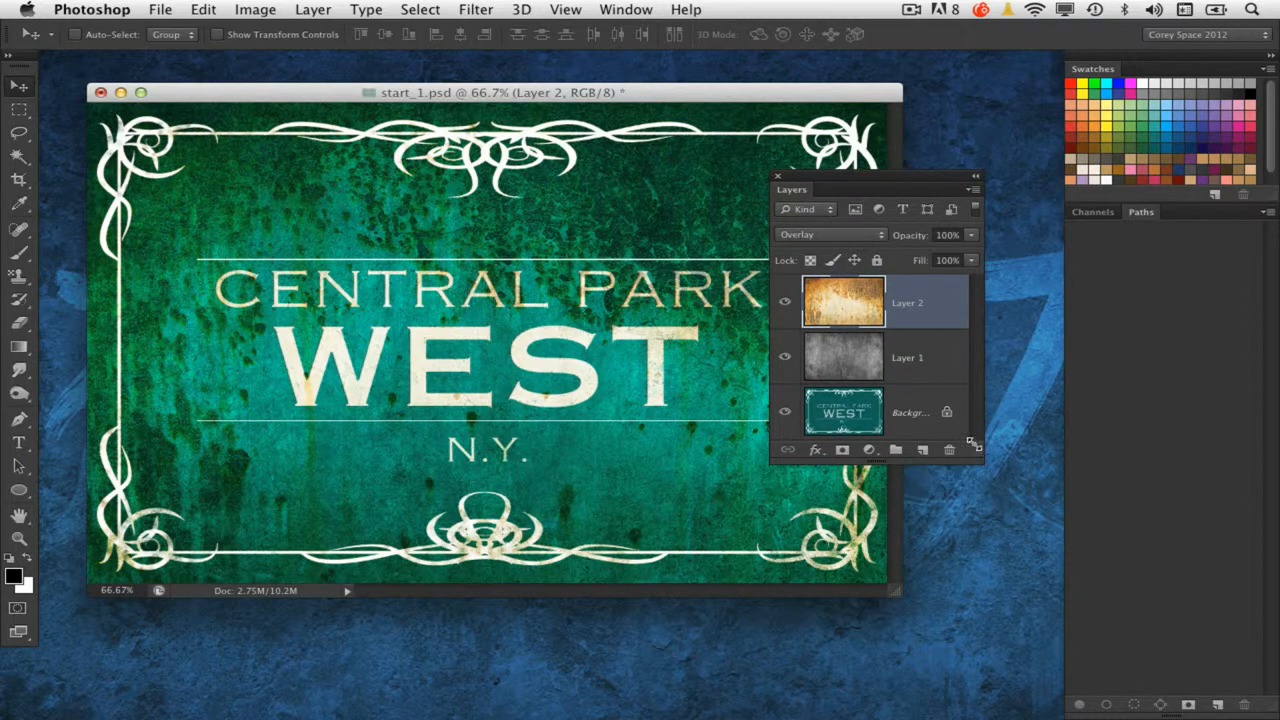
drag(970, 455, 968, 488)
click(785, 302)
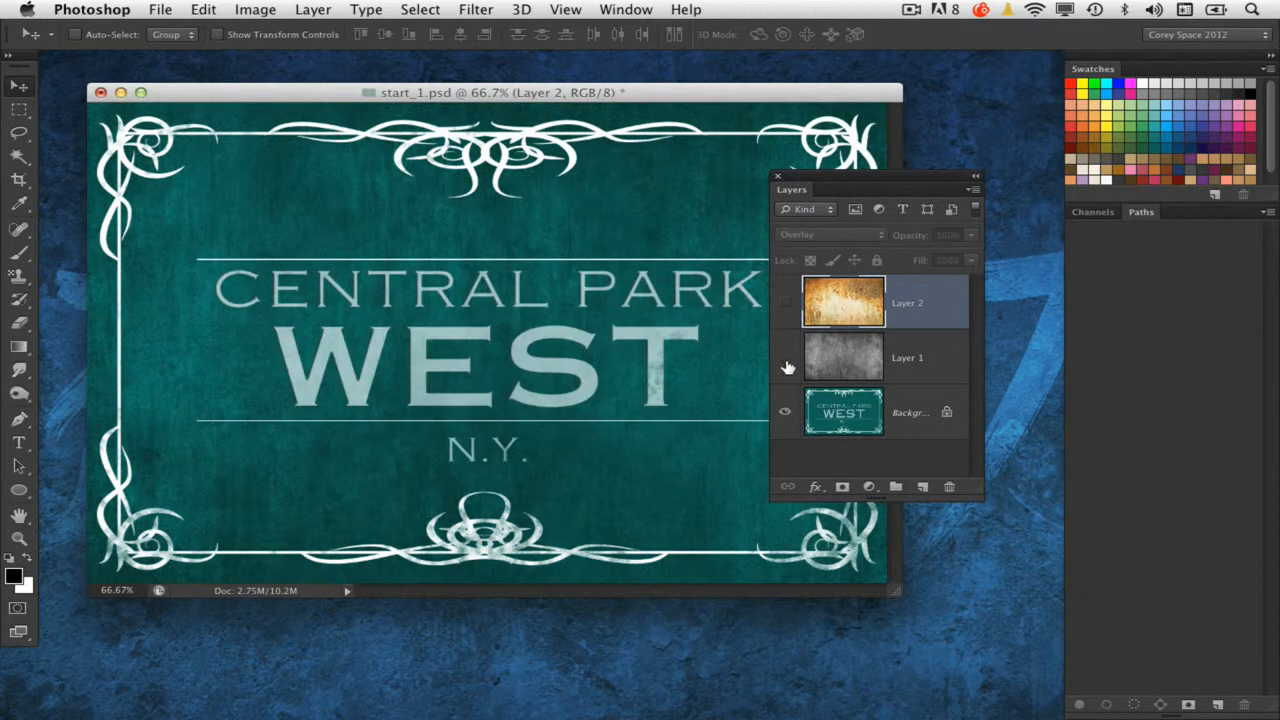
click(785, 357)
click(785, 302)
click(785, 357)
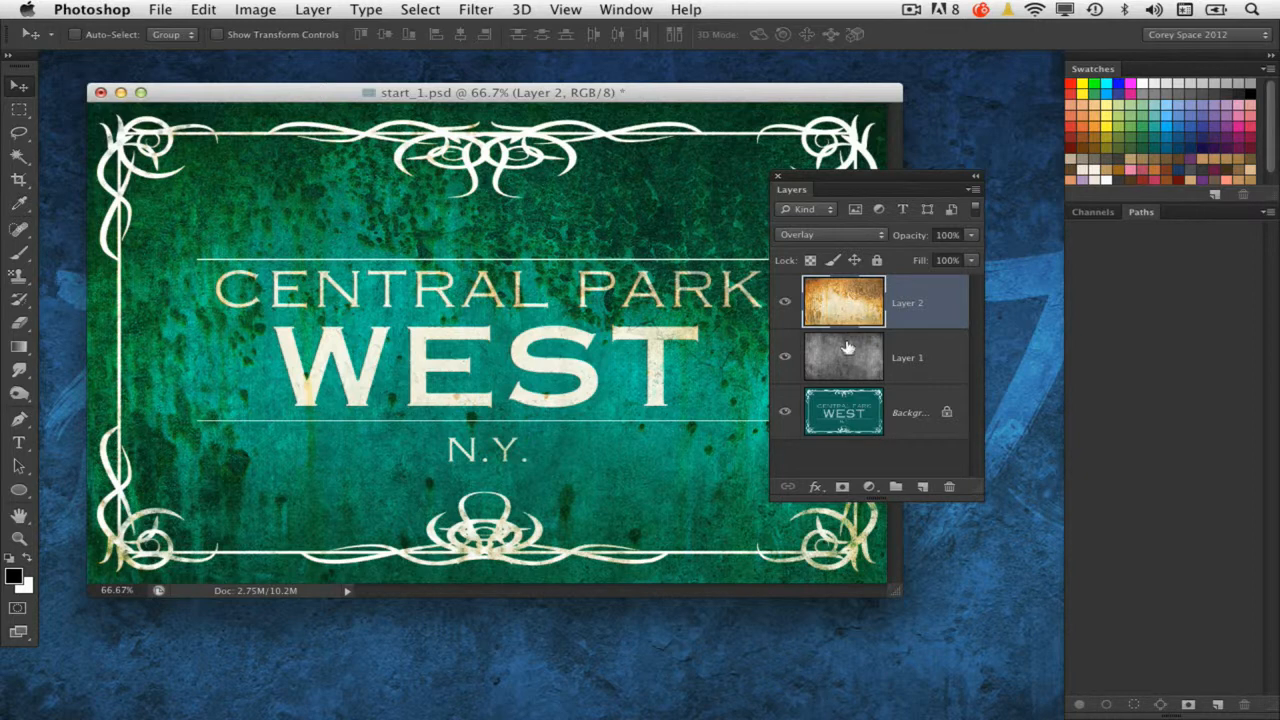
click(846, 344)
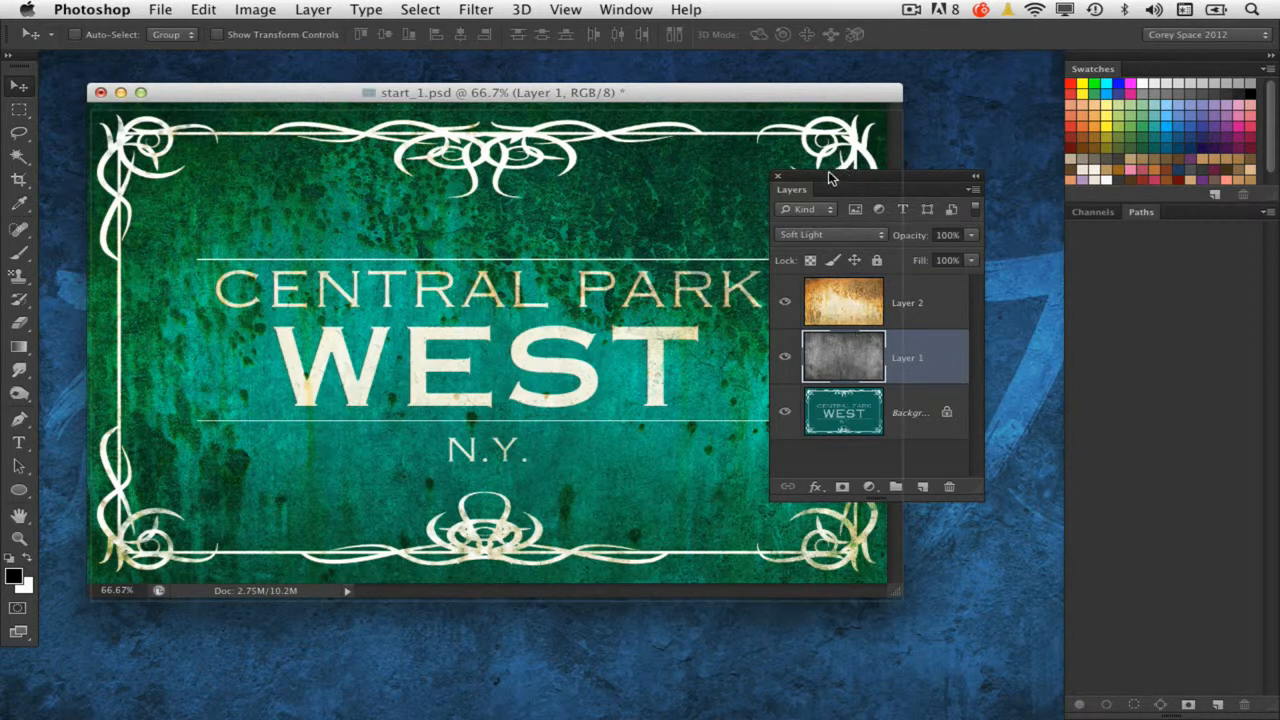
drag(835, 182, 1004, 195)
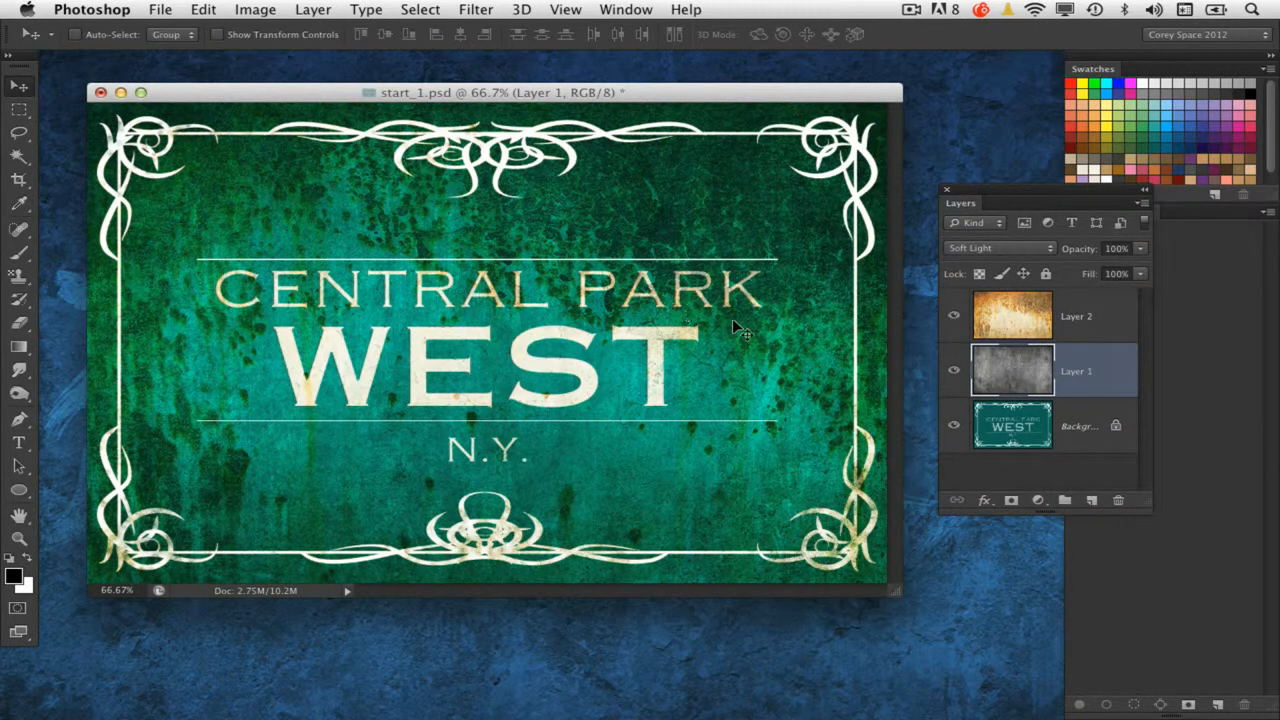
- Restore the minimized Fotolia_38573531_Subscription_XL.jpg projector image and position its window in front of the sign document
mouse_move(710, 716)
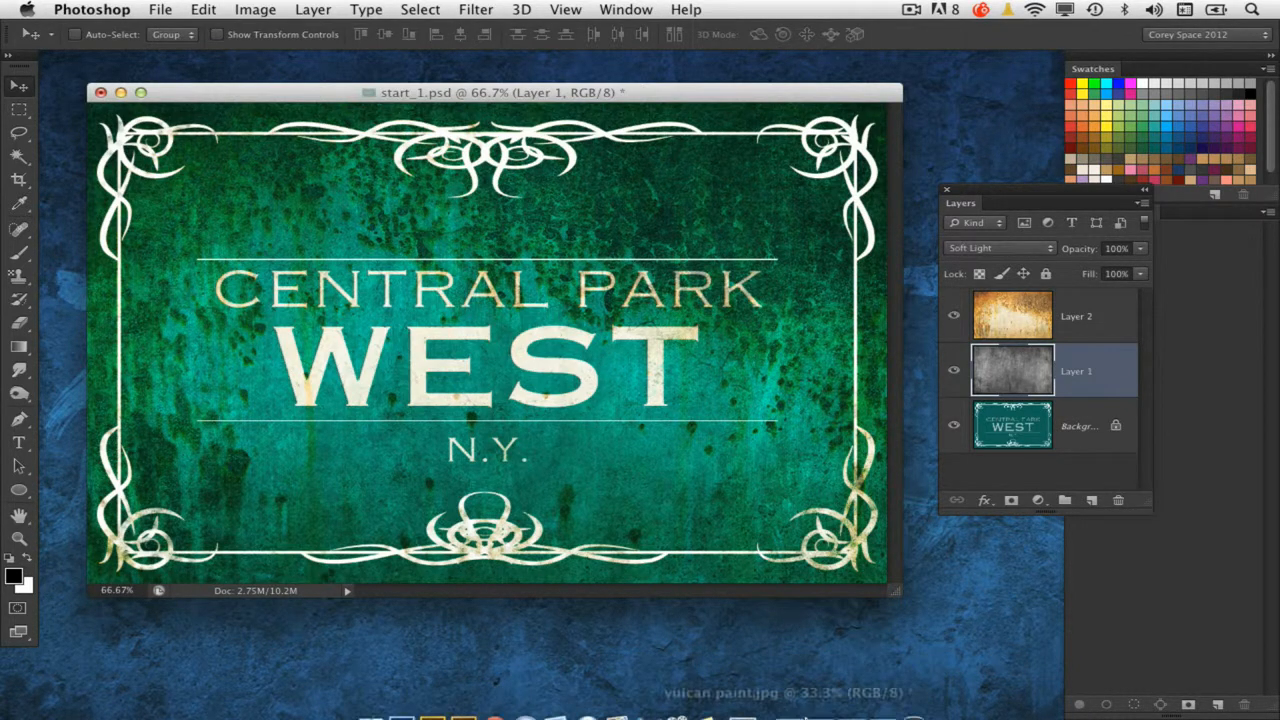
click(828, 706)
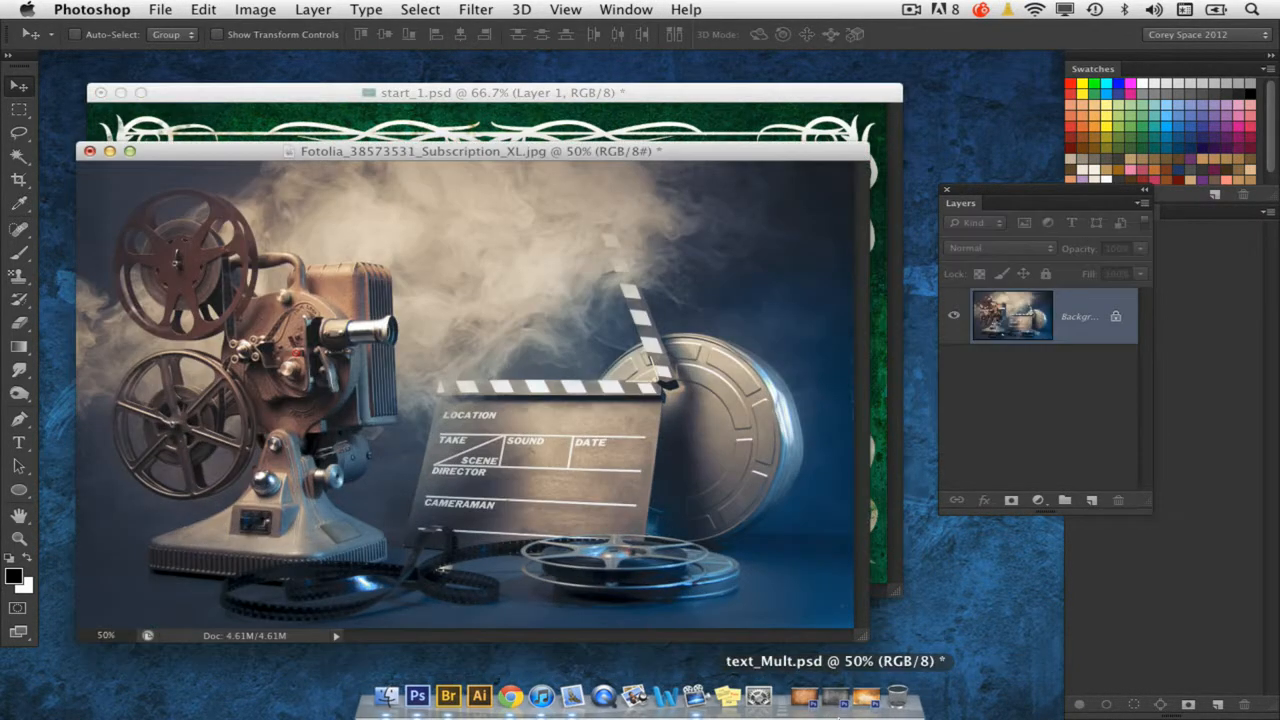
mouse_move(534, 152)
mouse_down()
mouse_move(494, 109)
mouse_move(547, 137)
mouse_up()
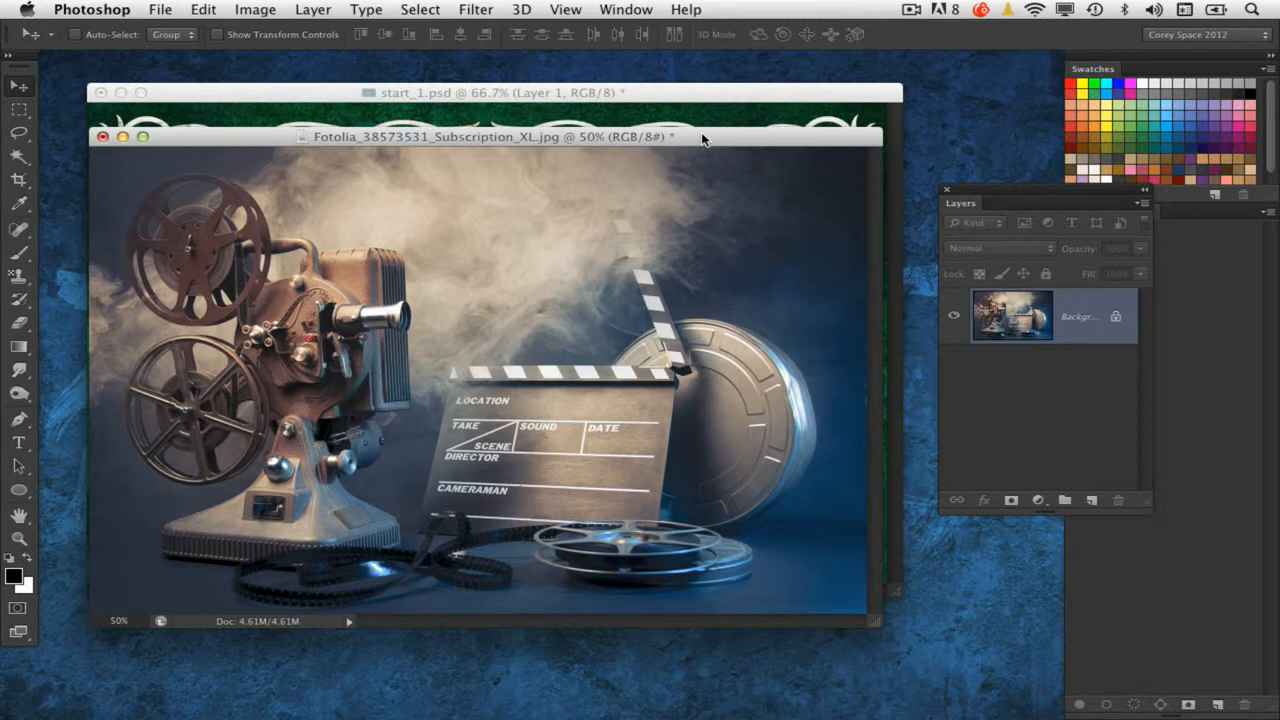
drag(595, 137, 605, 149)
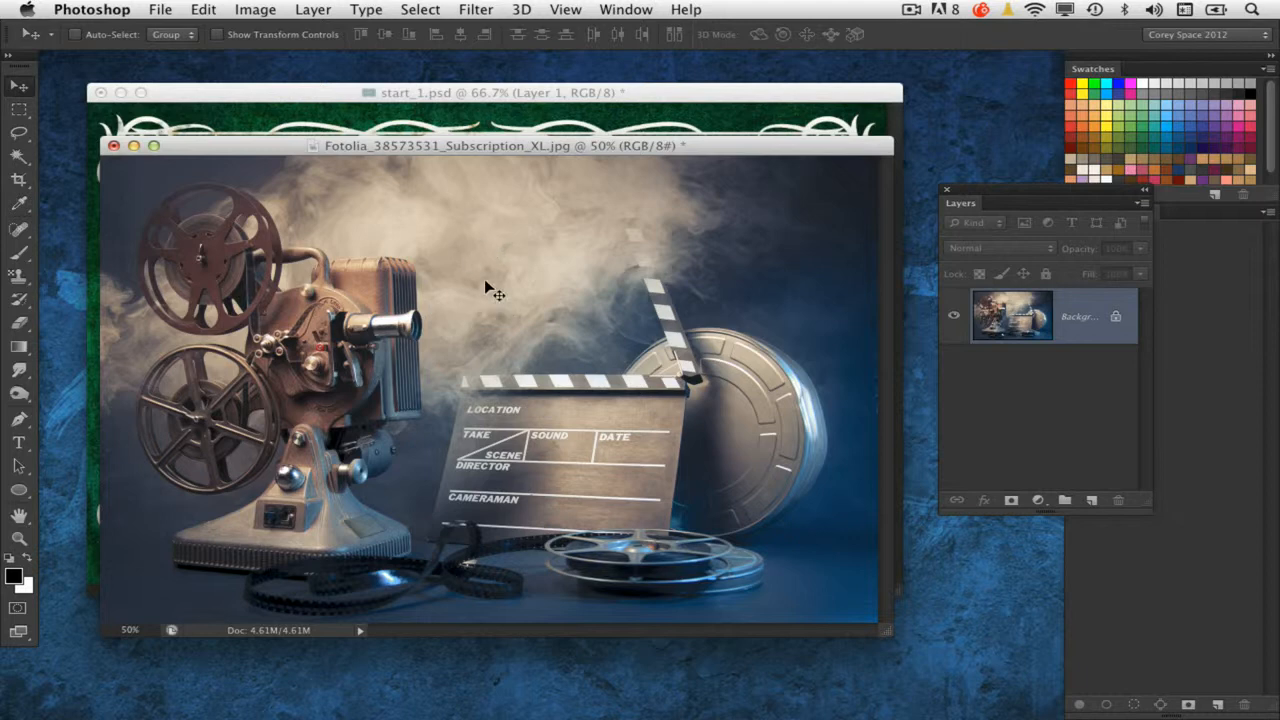
drag(521, 150, 499, 148)
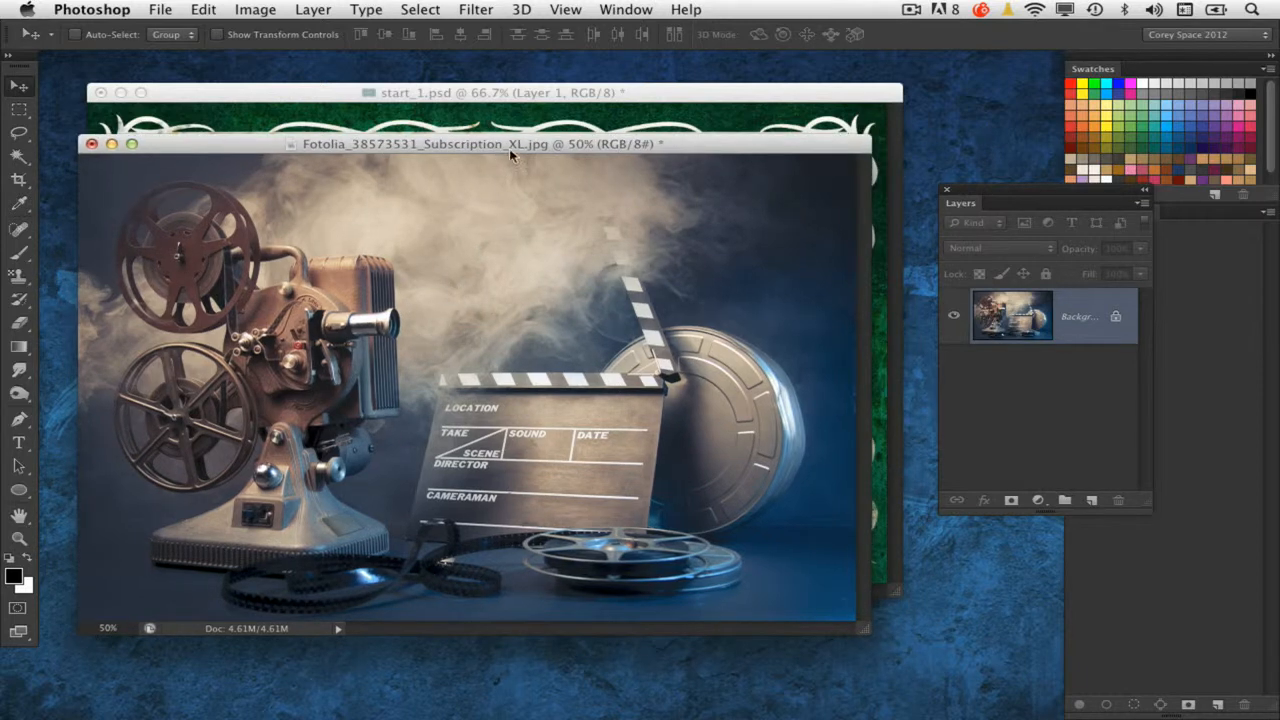
mouse_move(801, 710)
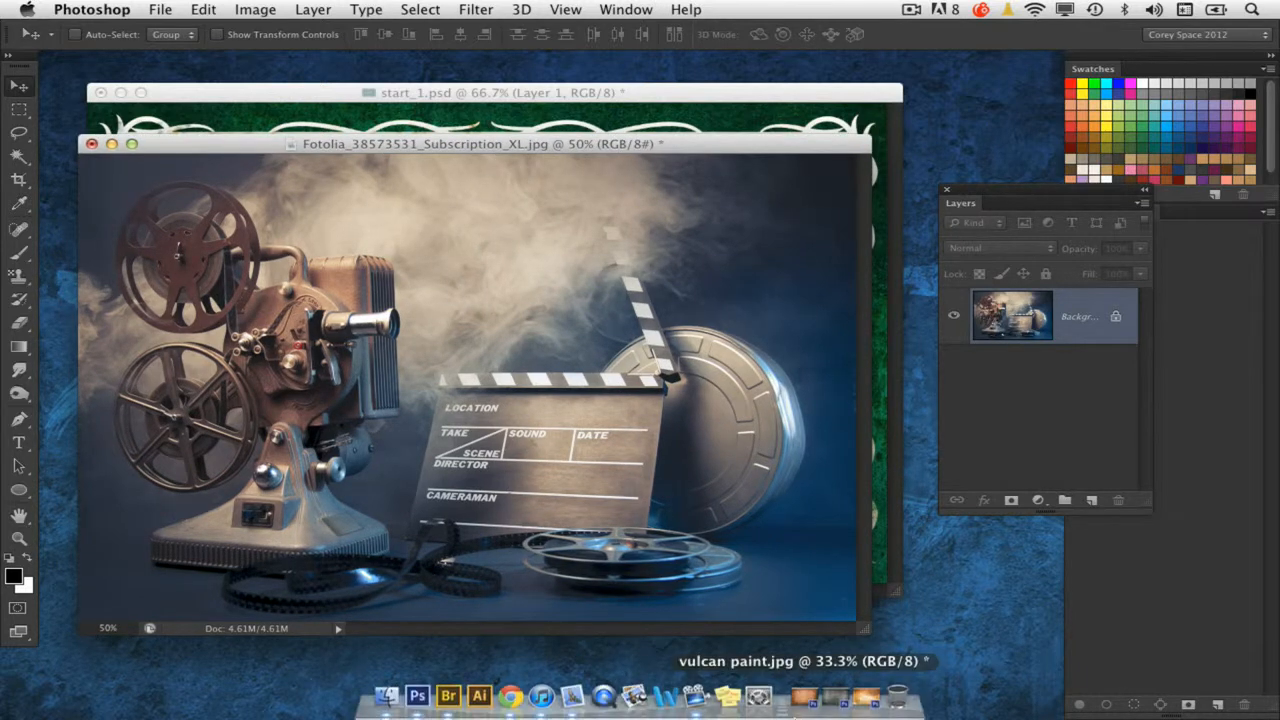
click(866, 700)
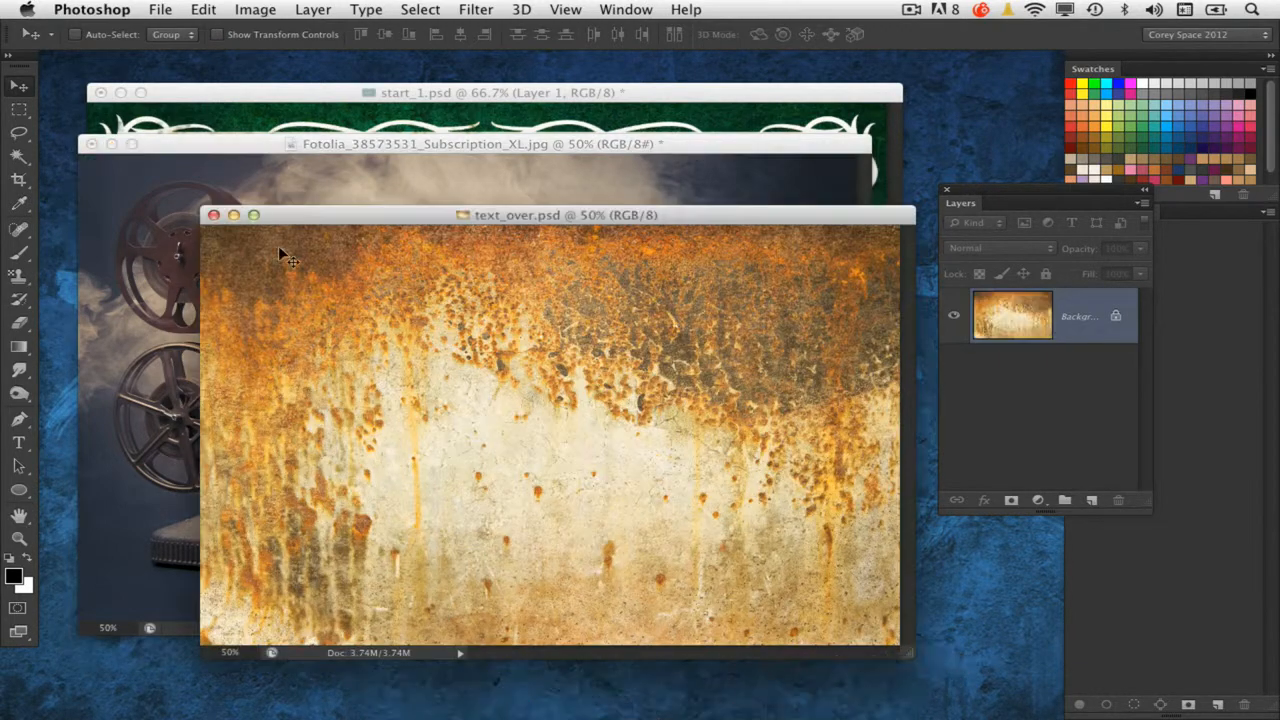
click(232, 213)
- Restore the minimized vulcan paint.jpg texture, move its window aside and check its image size
click(834, 710)
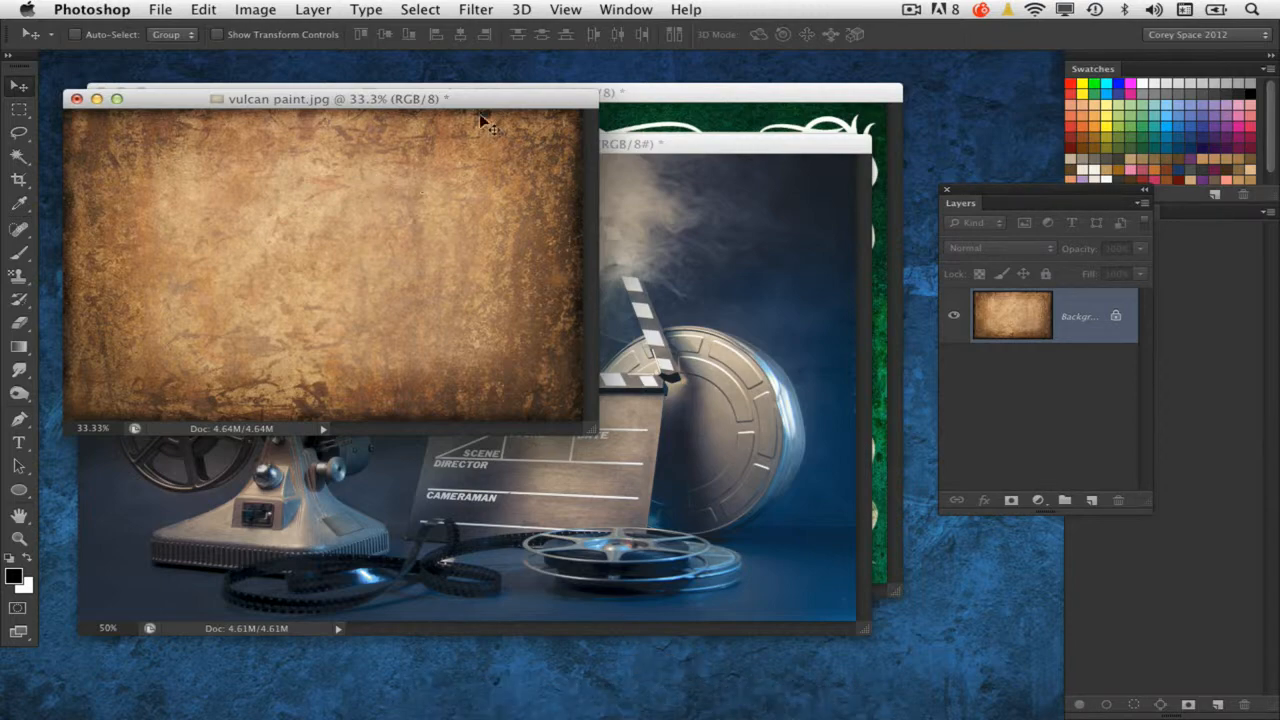
drag(400, 99, 709, 118)
click(255, 9)
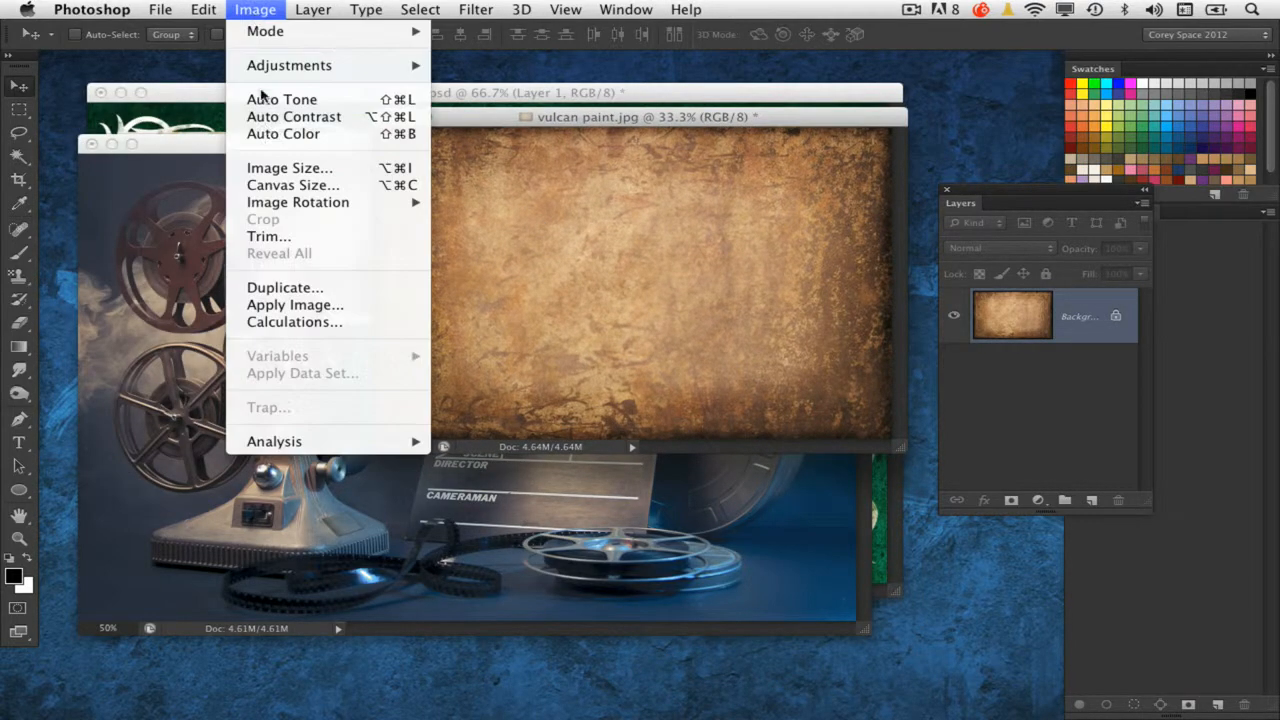
click(300, 168)
click(786, 210)
- Copy the vulcan paint texture into the projector image as a new full-canvas layer and minimize vulcan paint.jpg and start_1.psd
drag(617, 118, 817, 126)
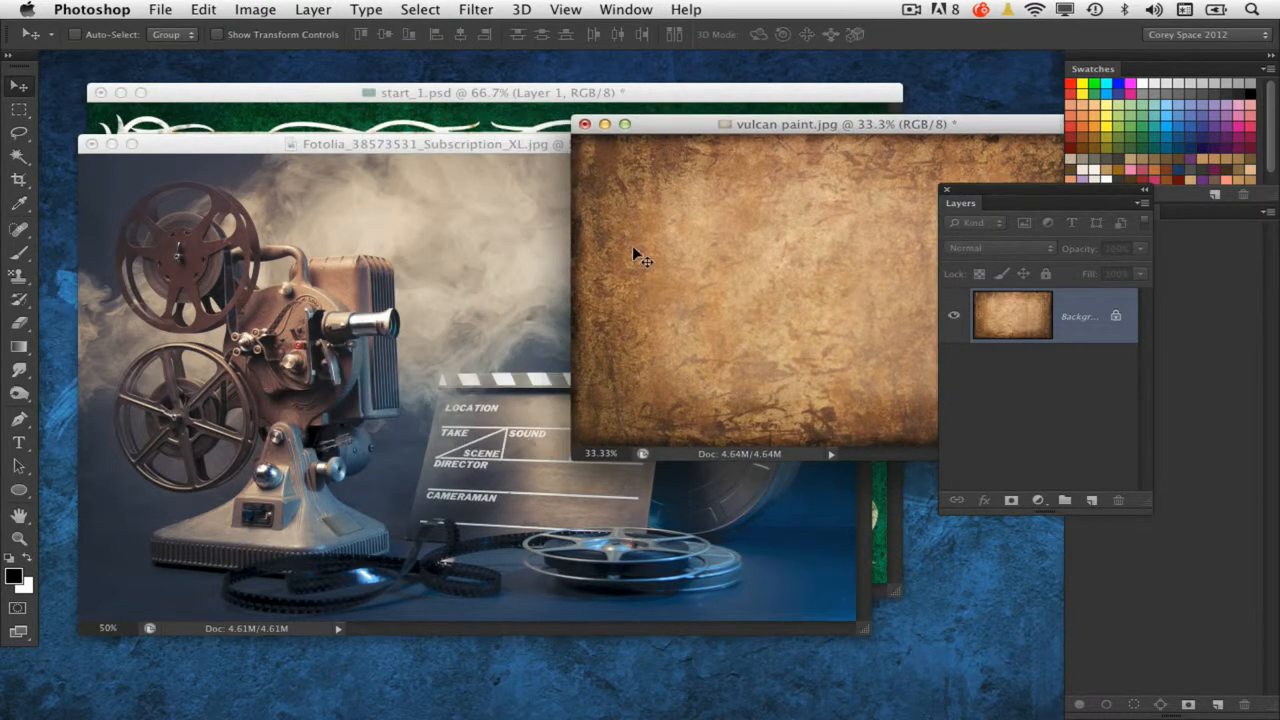
drag(683, 273, 403, 355)
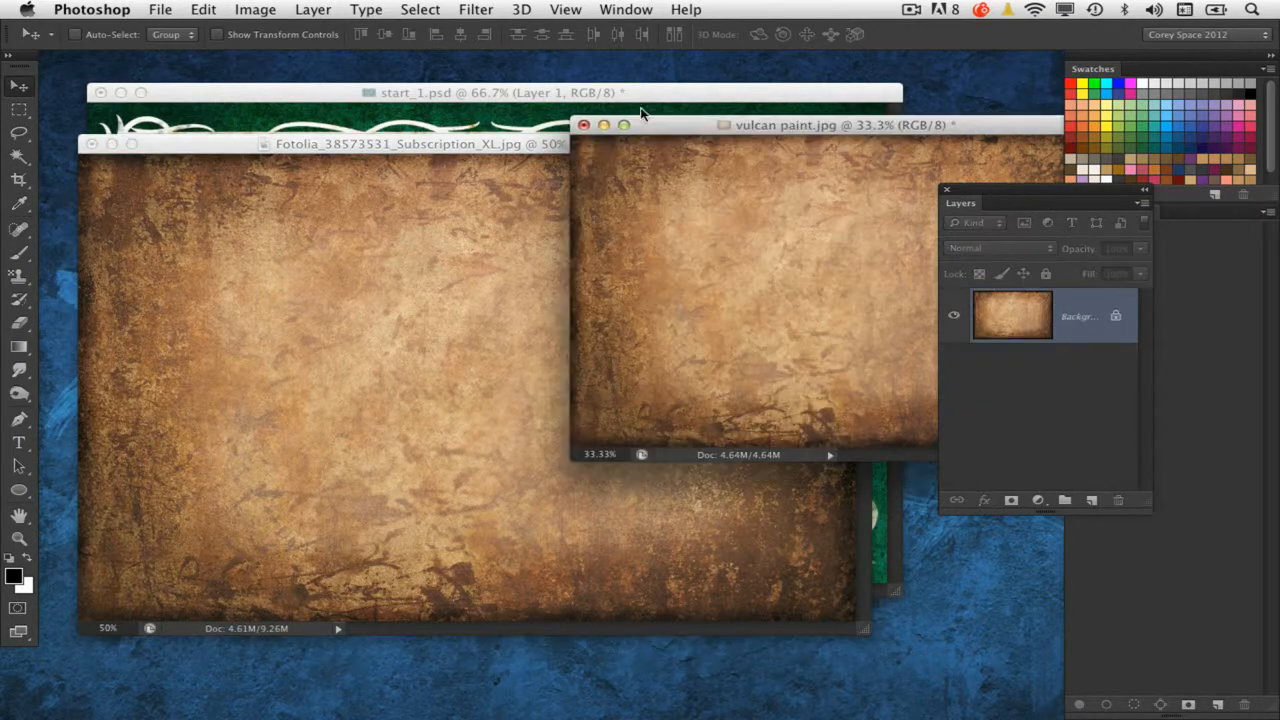
click(603, 125)
click(121, 92)
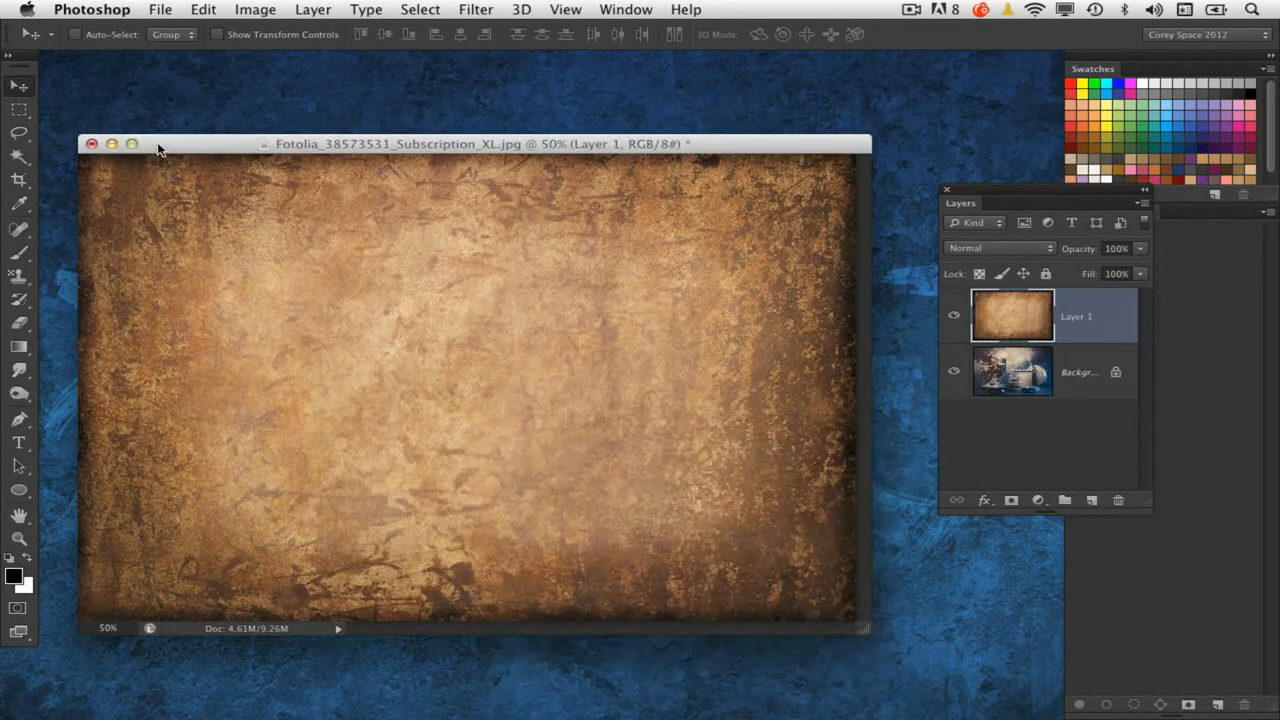
- Preview successive blend modes on the vulcan paint texture layer, from Darken past Vivid Light, and settle on Overlay
drag(168, 150, 169, 128)
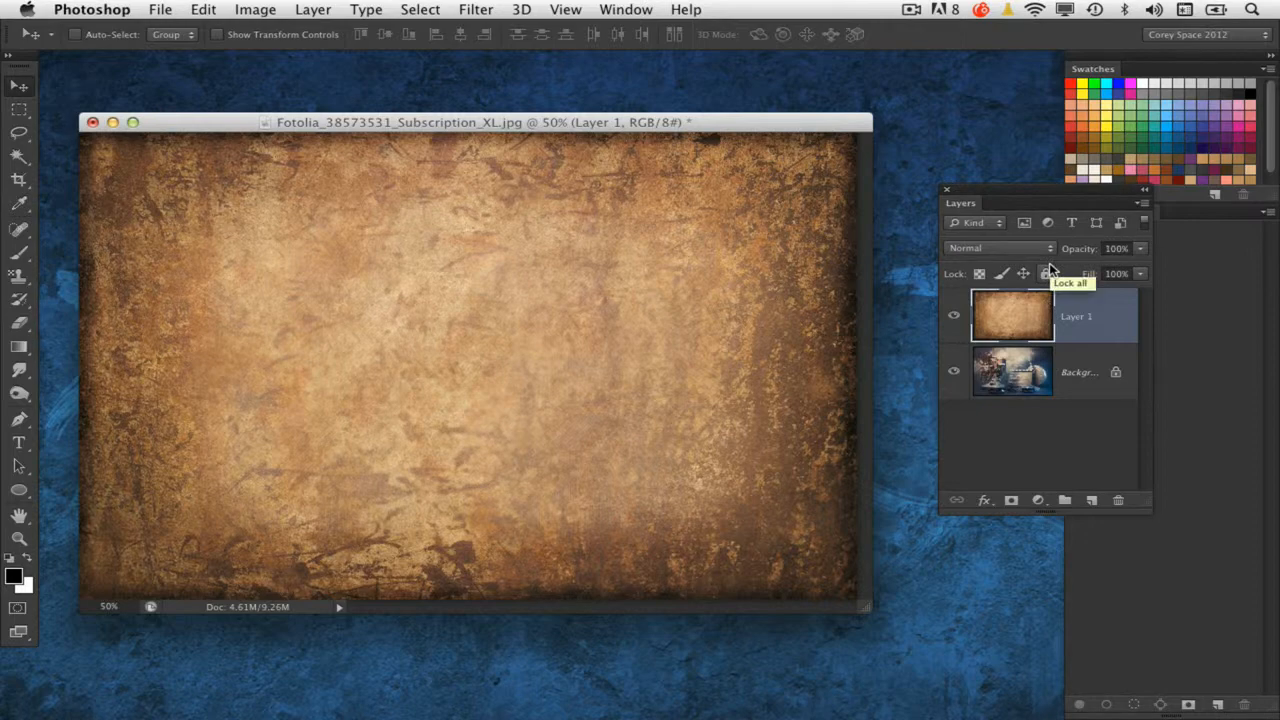
key(shift+plus)
key(shift+plus)
key(shift+plus)
key(shift+plus)
key(shift+plus)
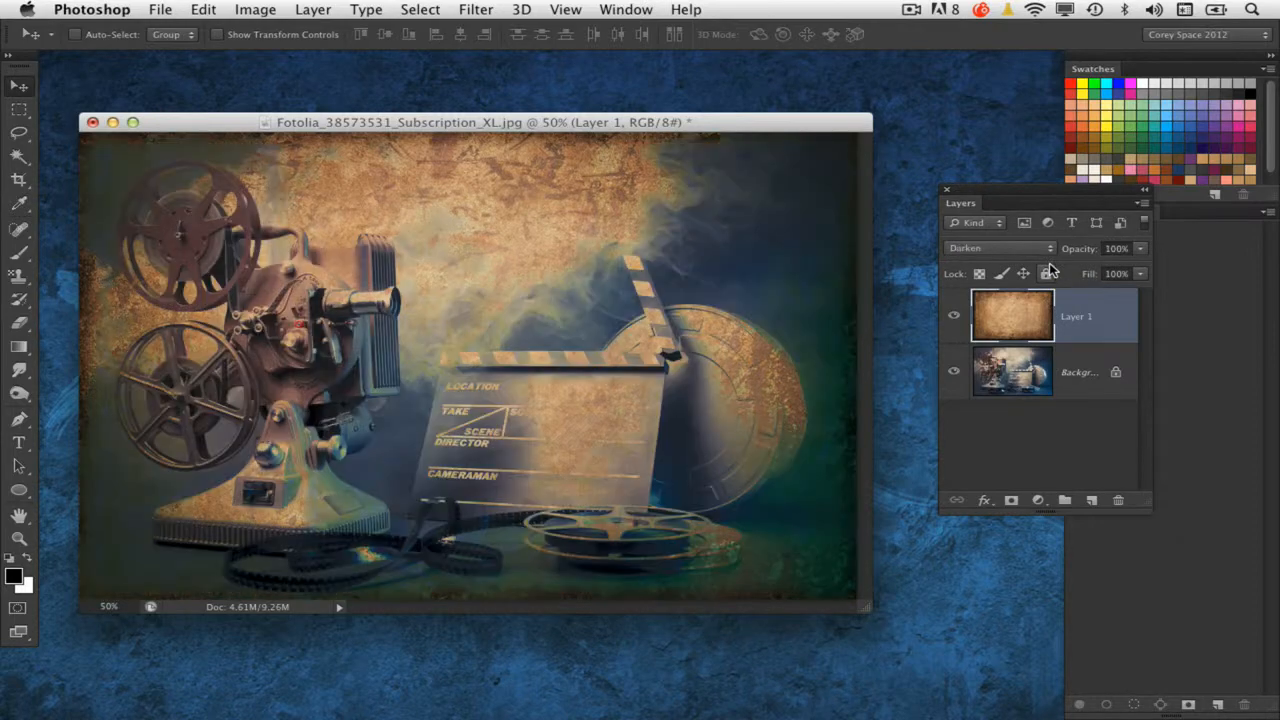
key(shift+plus)
key(shift+plus)
key(shift+plus)
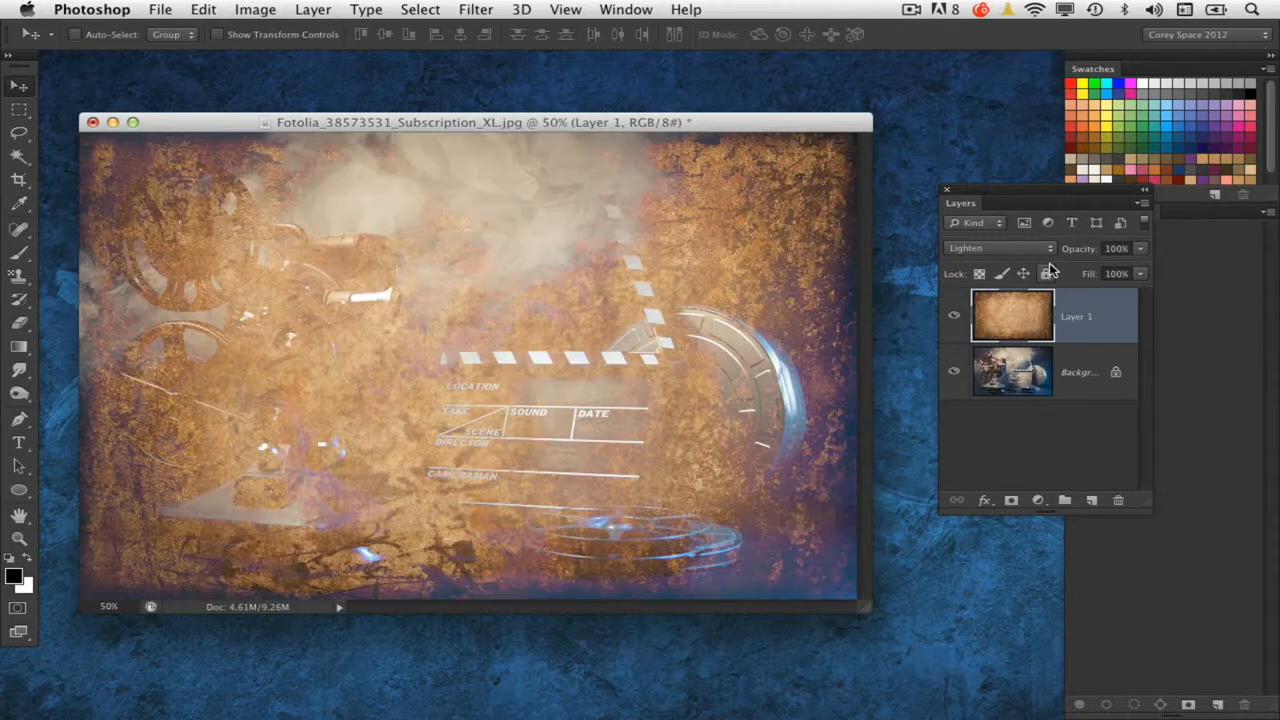
key(shift+plus)
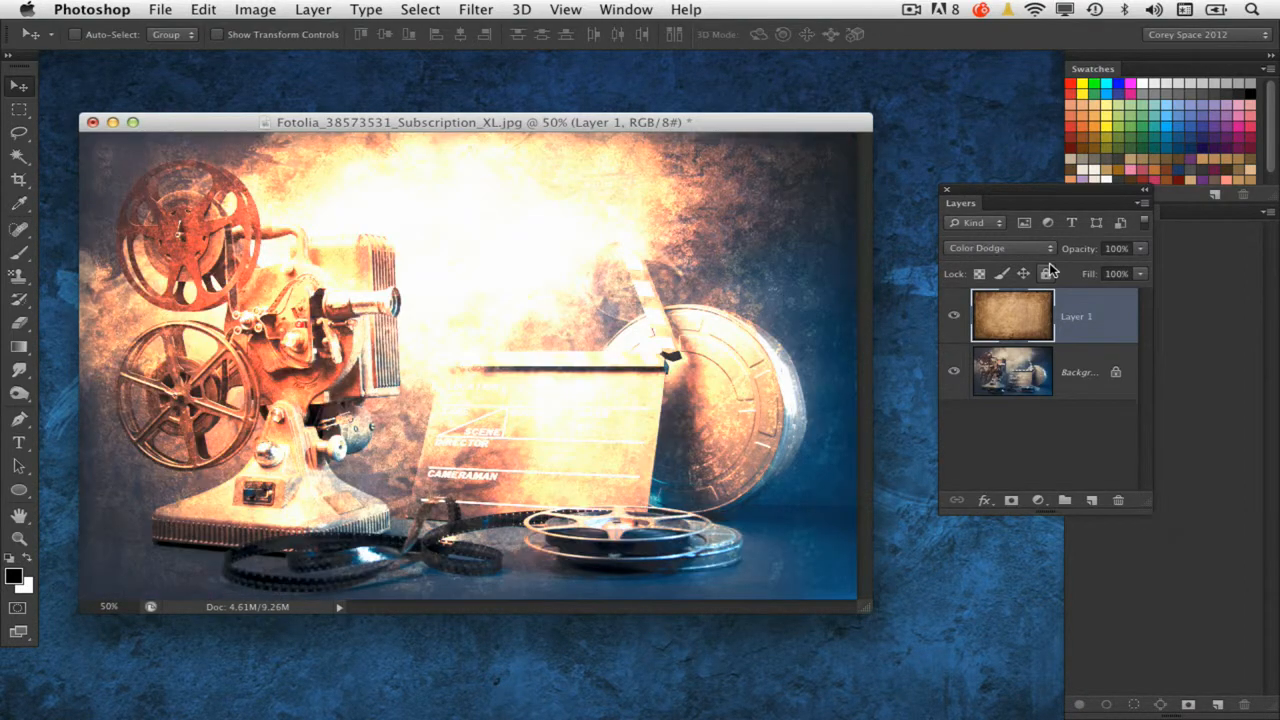
key(shift+plus)
key(shift+plus)
key(shift+plus)
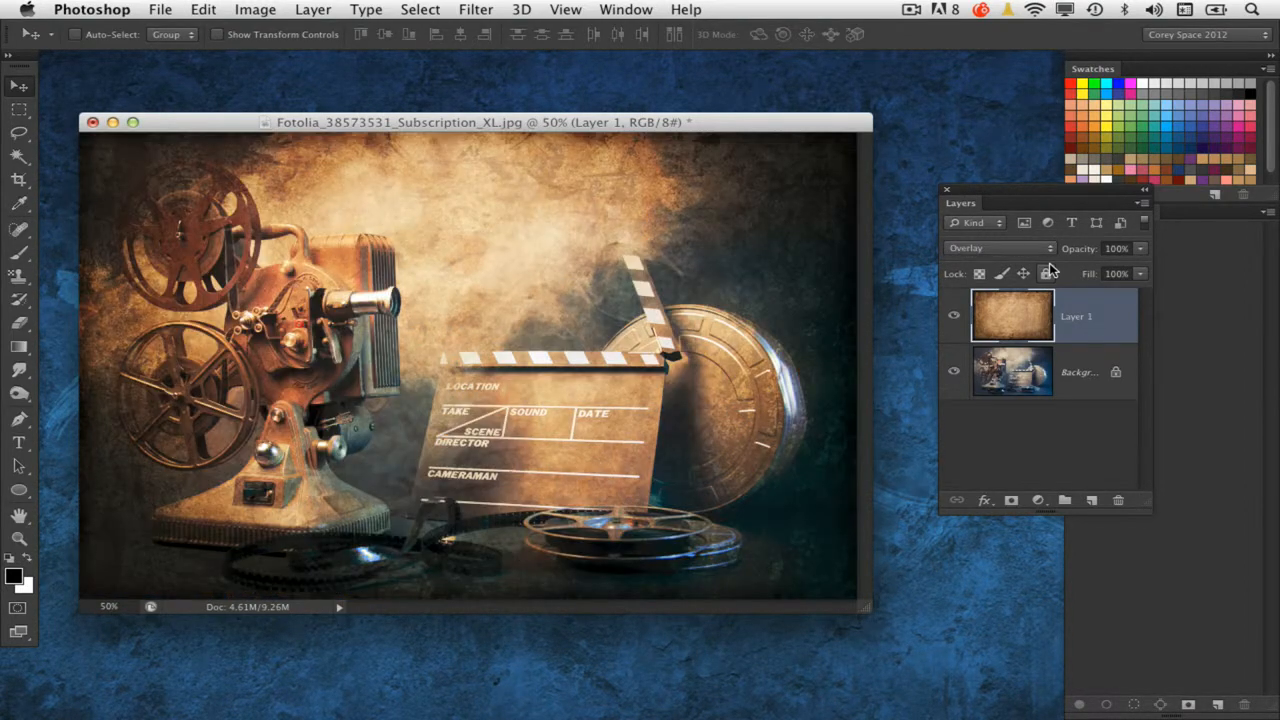
key(shift+plus)
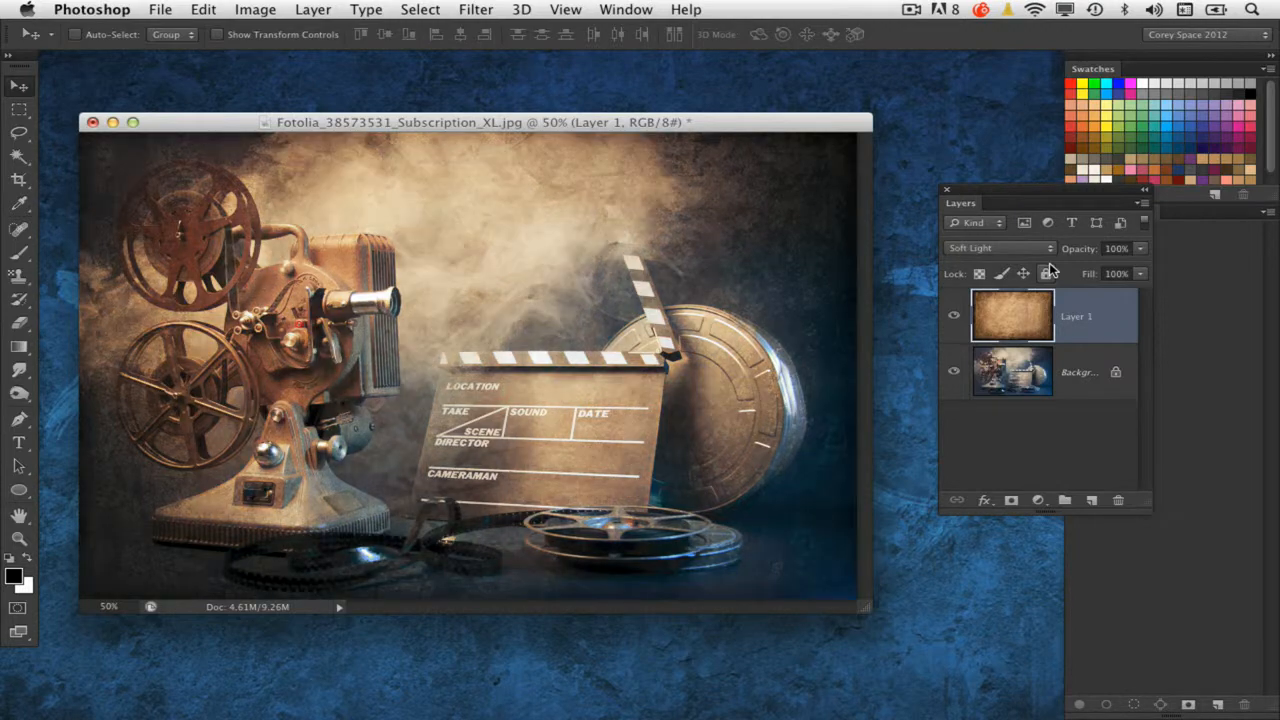
key(shift+plus)
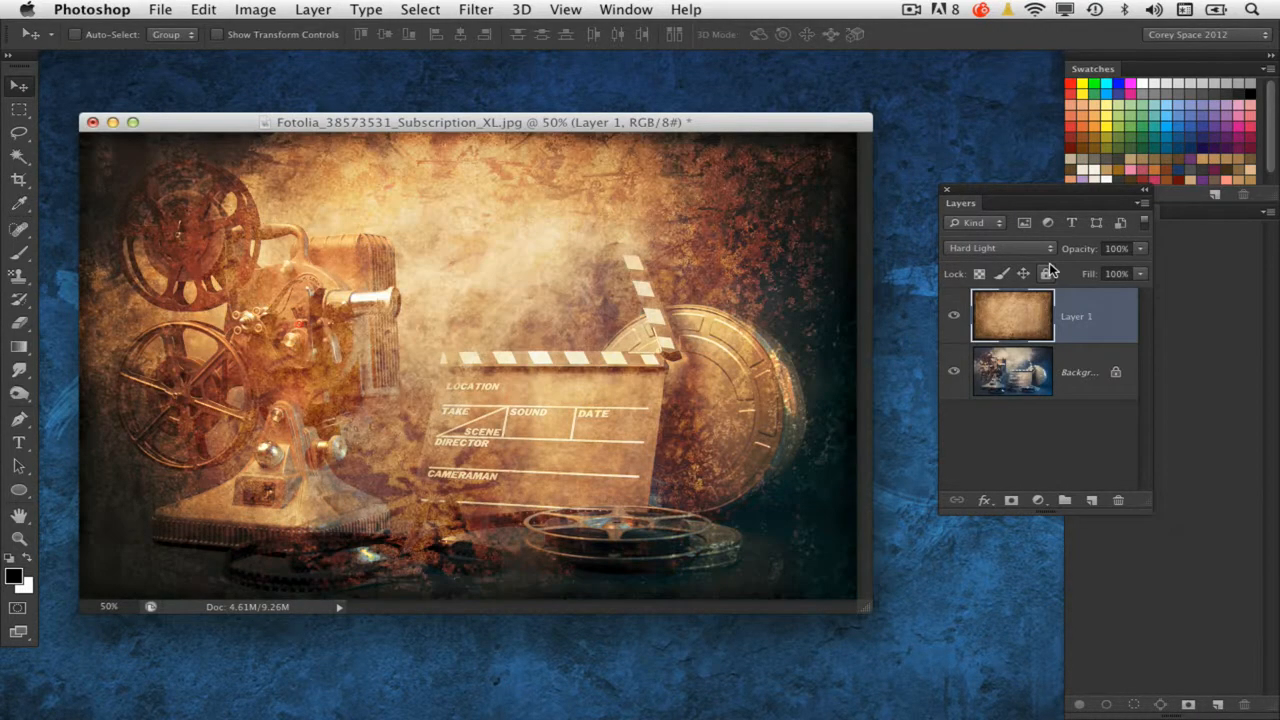
key(shift+plus)
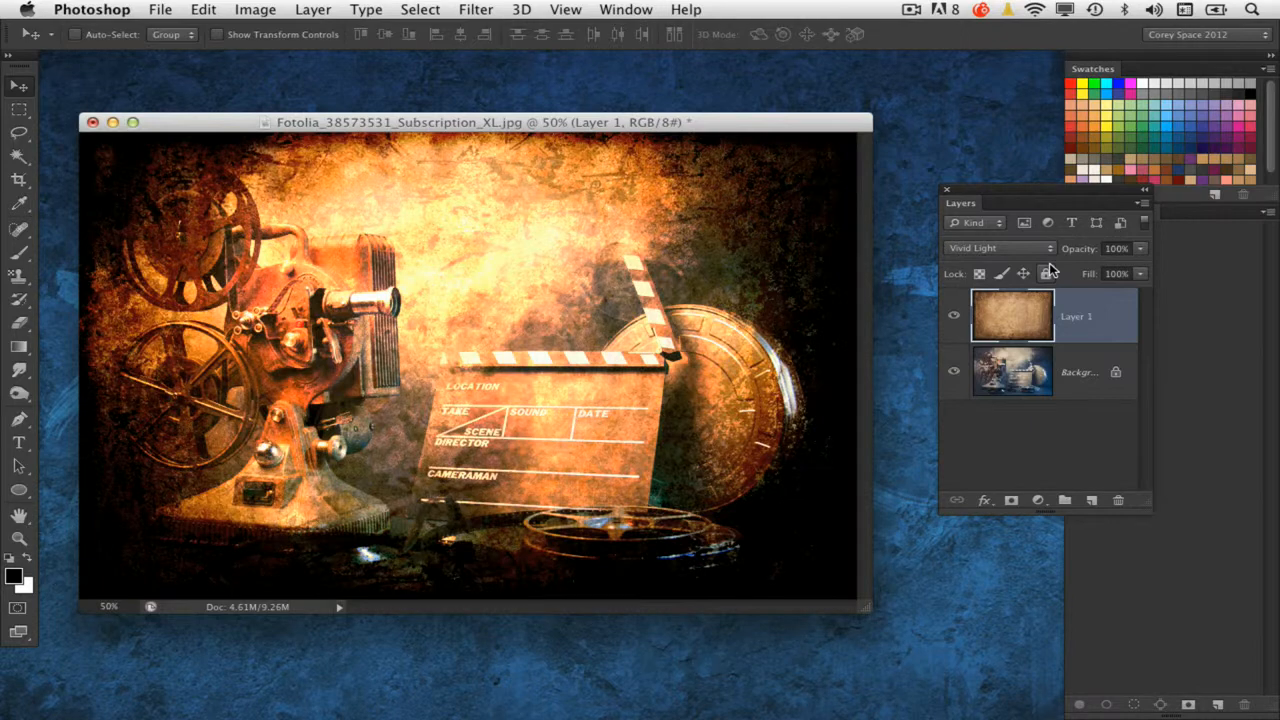
key(shift+plus)
key(shift+plus)
key(shift+plus)
key(shift+minus)
key(shift+minus)
key(shift+minus)
key(shift+minus)
key(shift+minus)
key(shift+minus)
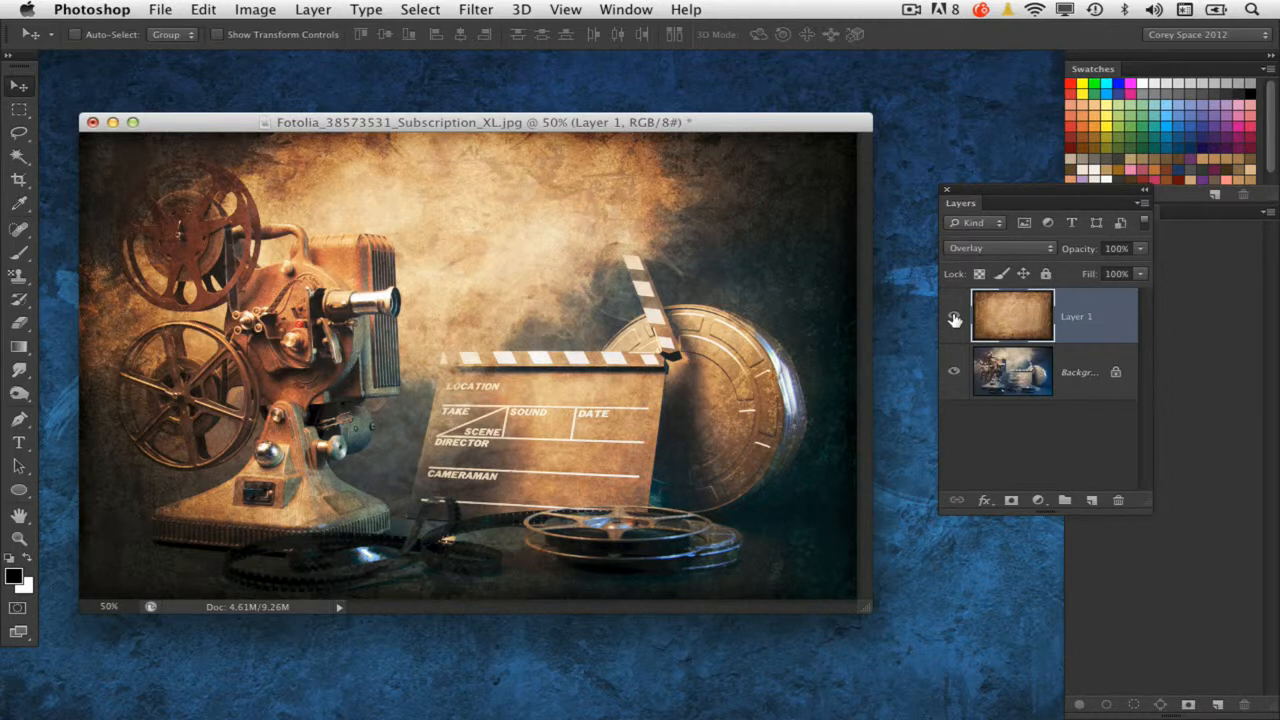
- Lower the texture layer's opacity to 75% and shift the image window slightly upward
drag(1086, 259, 1022, 196)
text(75)
drag(618, 127, 626, 115)
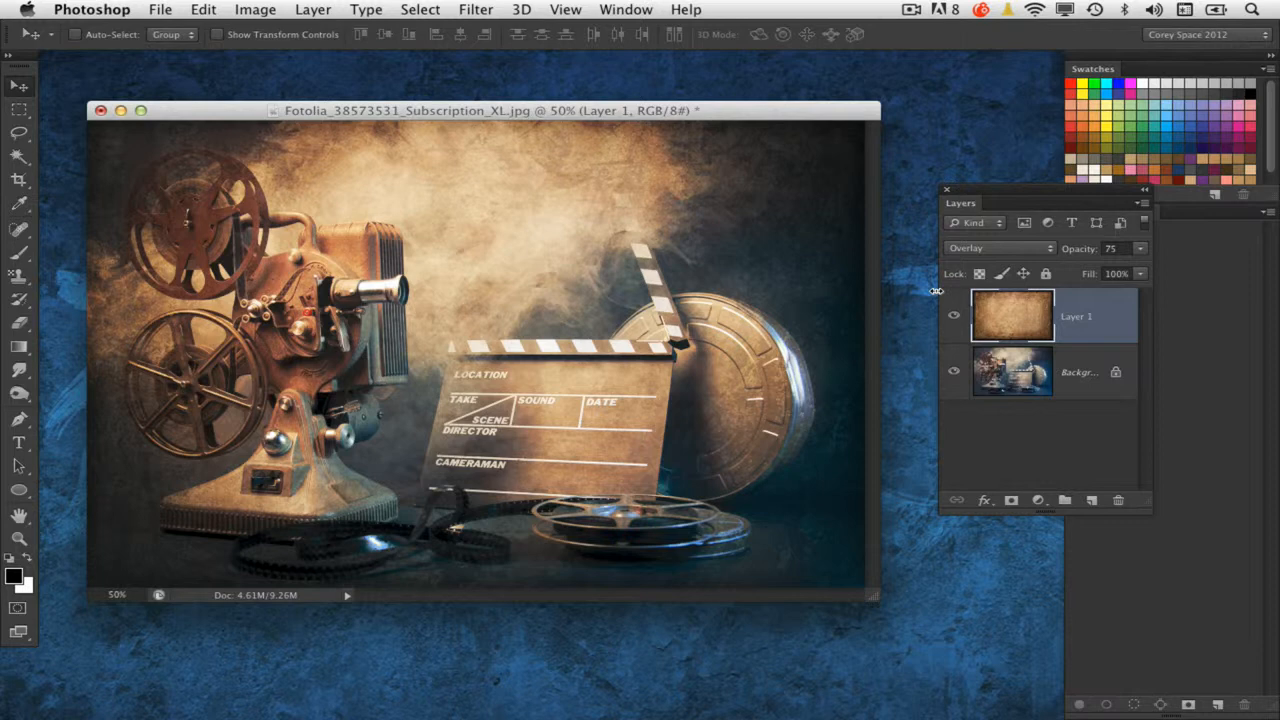
- Examine the list of blend modes available for the Brush tool and leave it at Normal
click(28, 250)
click(258, 36)
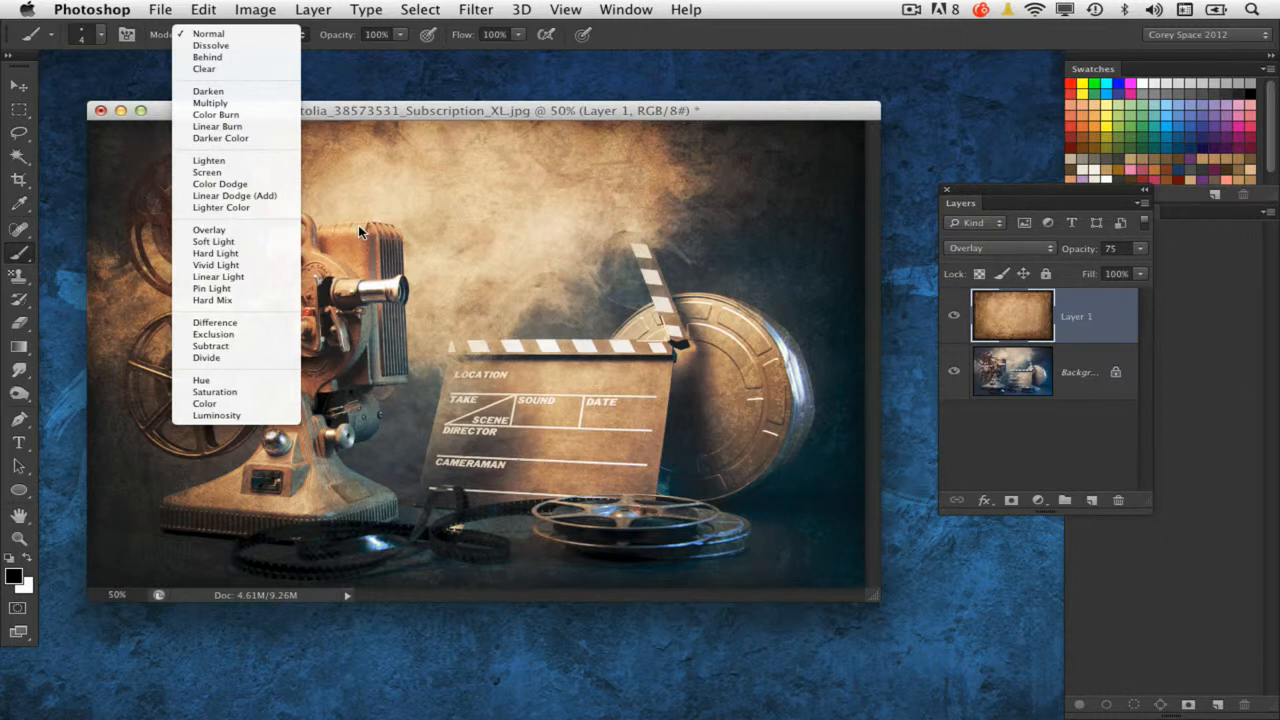
click(586, 197)
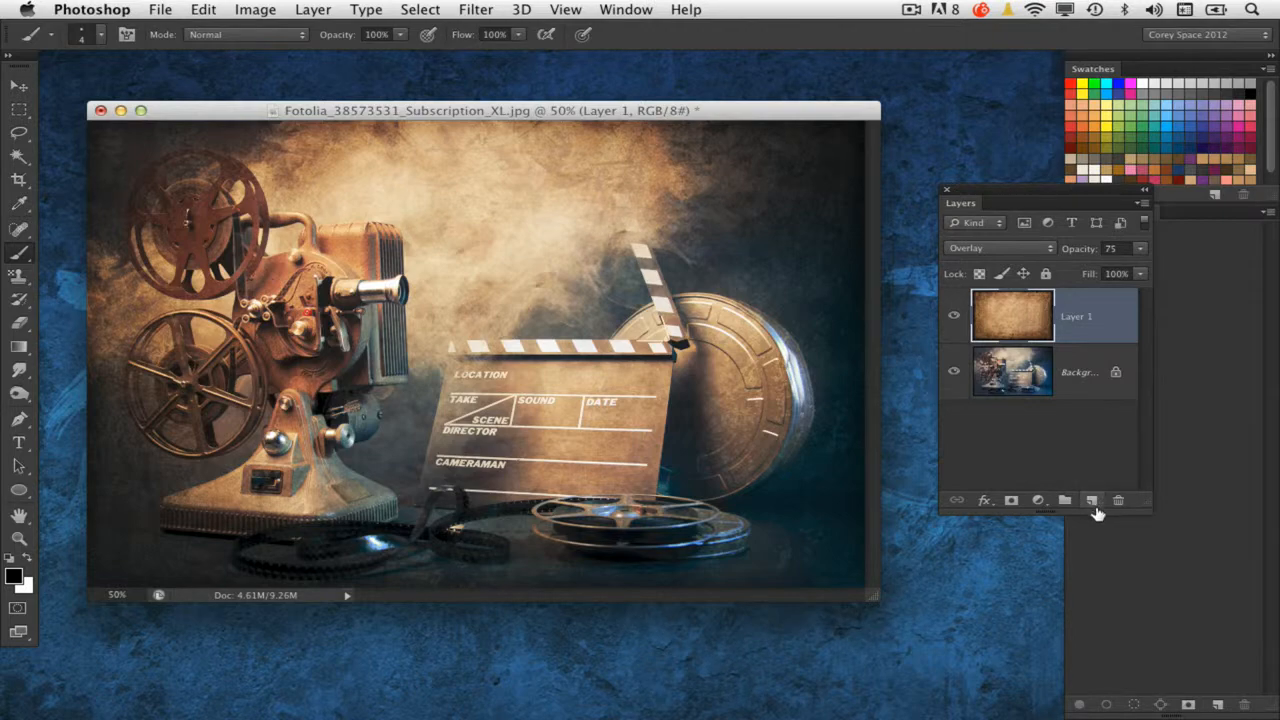
- Add a new layer and fill an elliptical selection above the clapperboard with white, then deselect
click(1092, 500)
double_click(1108, 321)
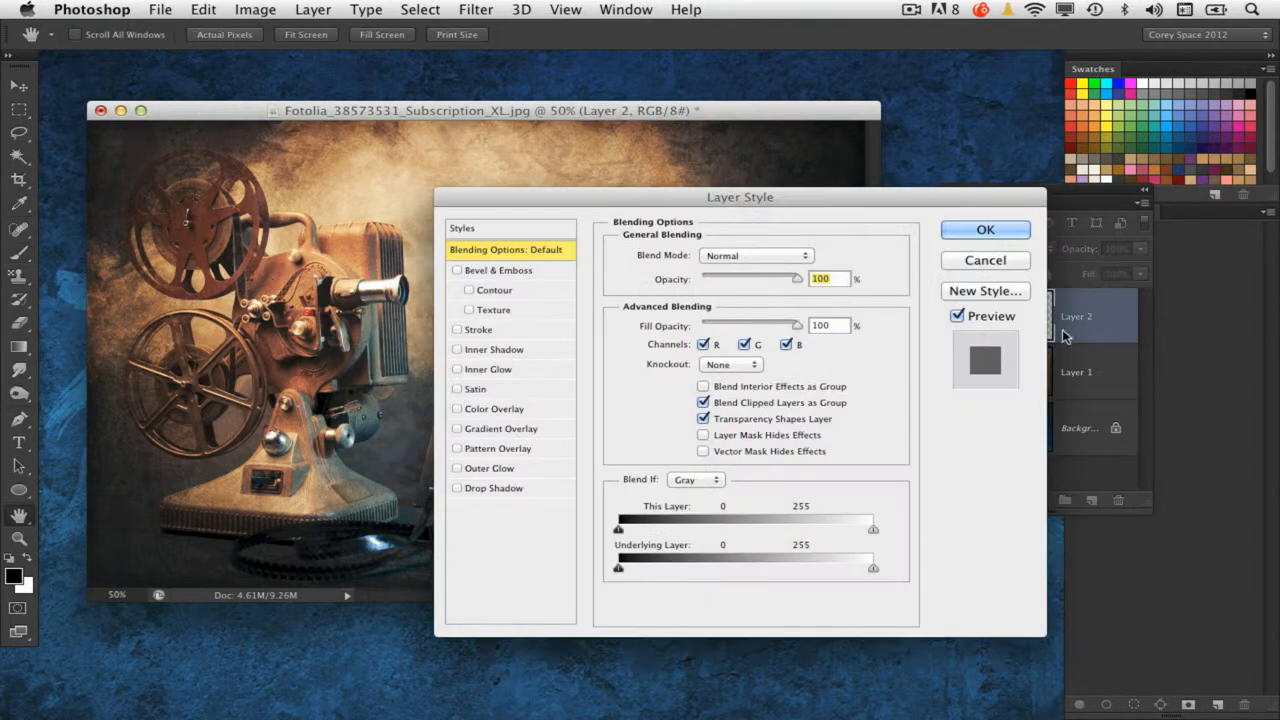
click(985, 262)
click(18, 109)
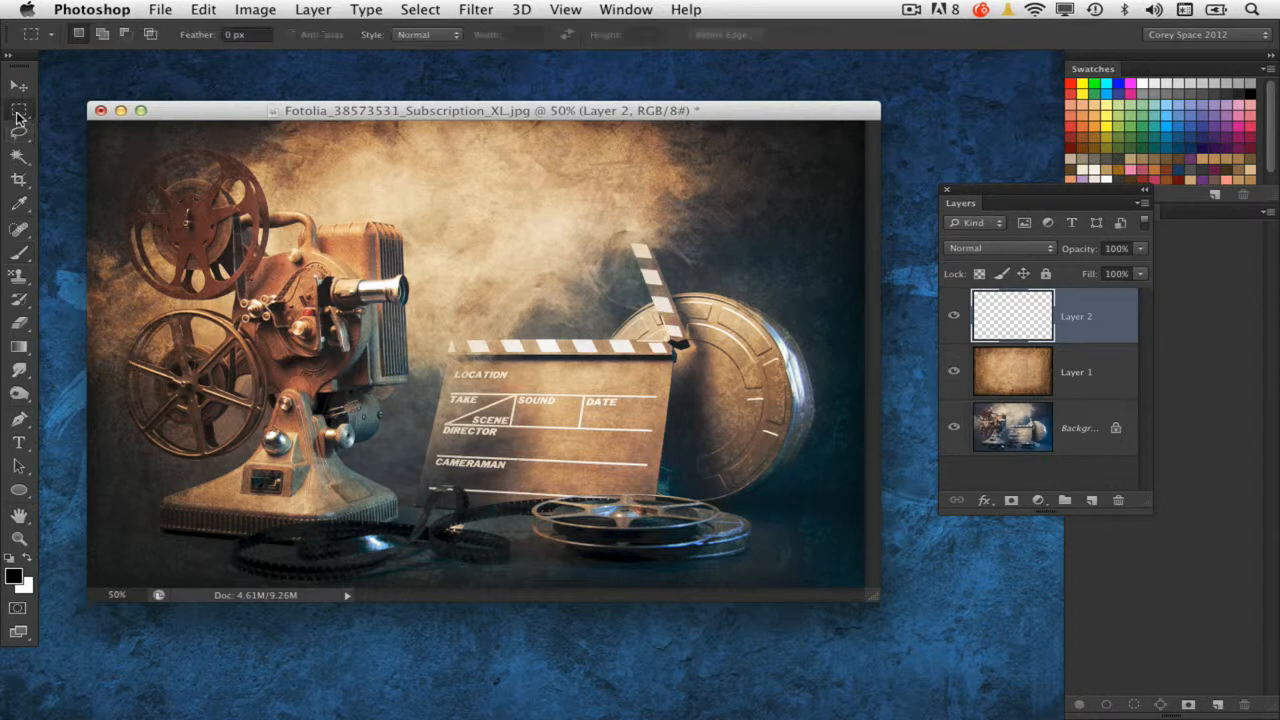
click(100, 128)
mouse_move(437, 260)
mouse_down()
mouse_move(500, 265)
mouse_move(576, 326)
mouse_up()
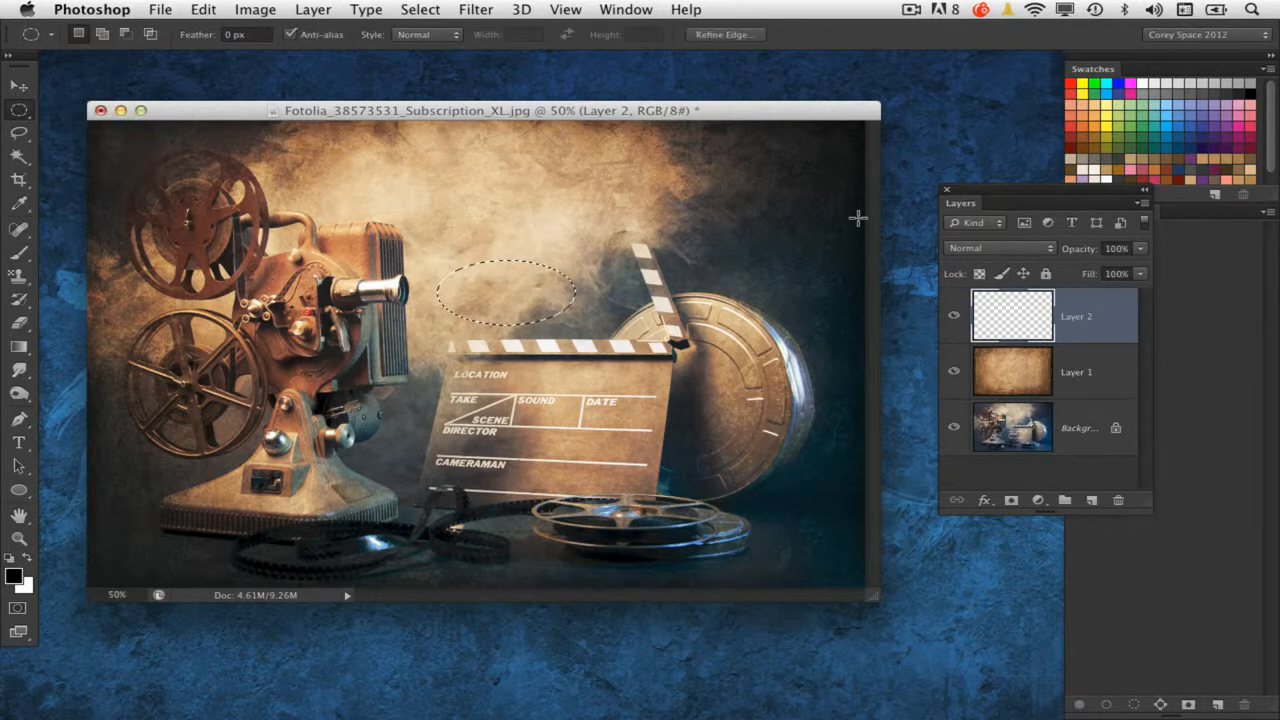
key(super+BackSpace)
key(super+d)
- Add an Outer Glow effect to the white ellipse layer and increase its size to about 35 px
double_click(1013, 318)
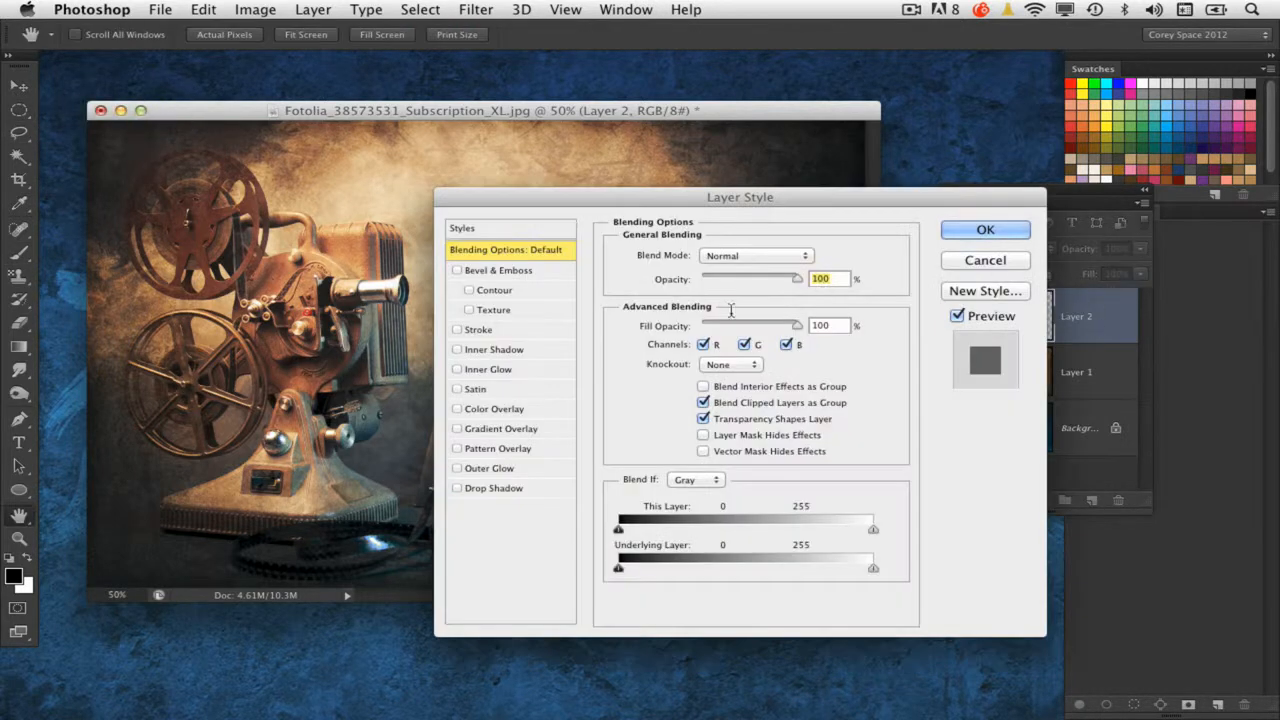
click(475, 468)
drag(636, 198, 947, 196)
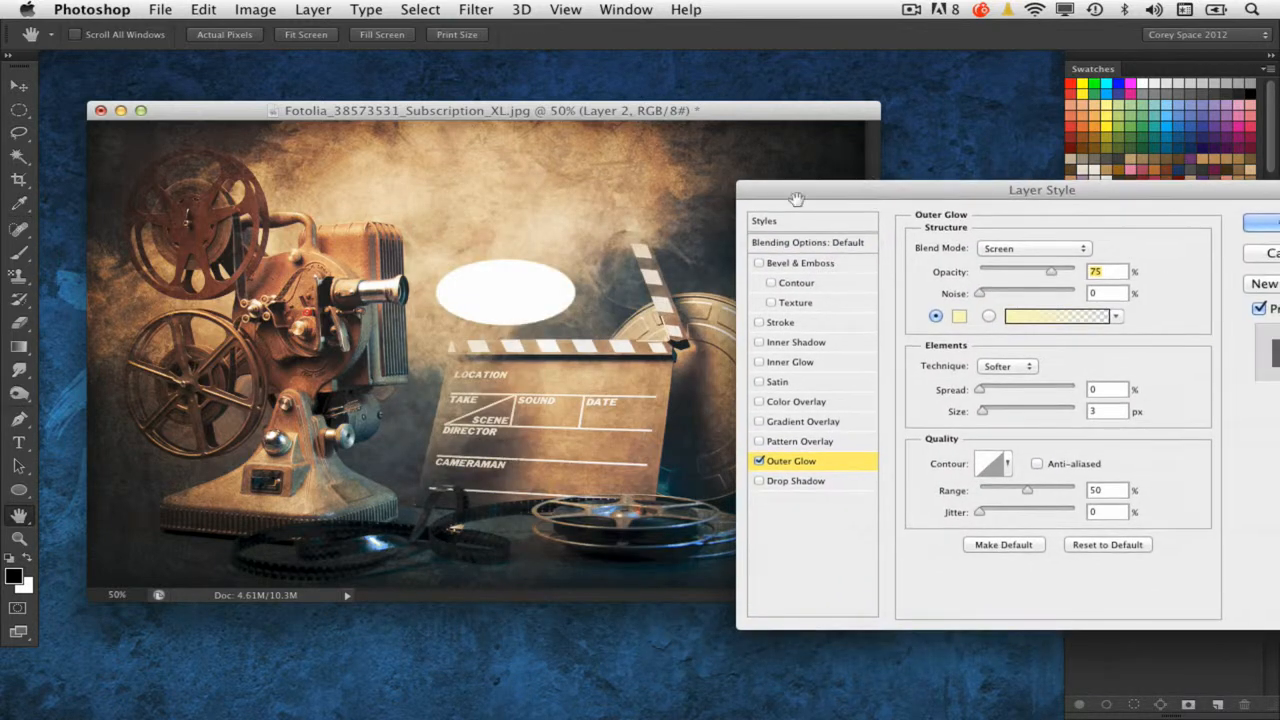
drag(982, 412, 992, 416)
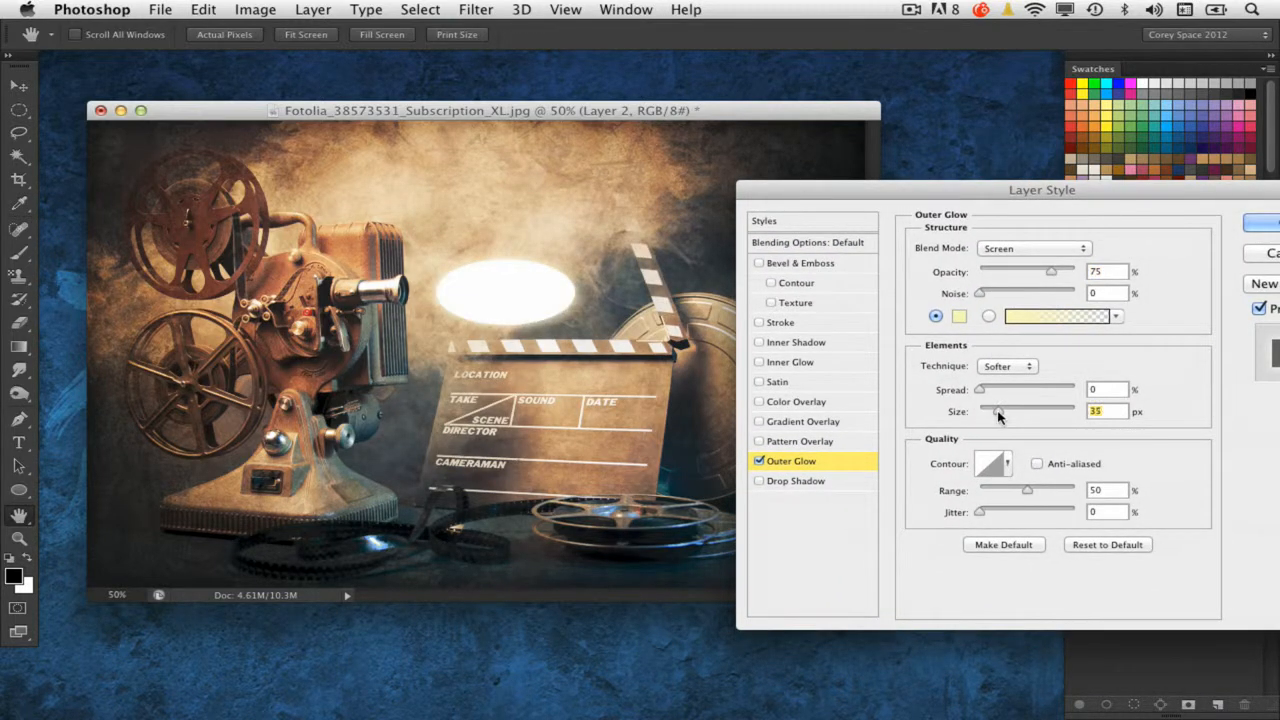
- Change the outer glow's color to bright blue, 006cff
click(959, 316)
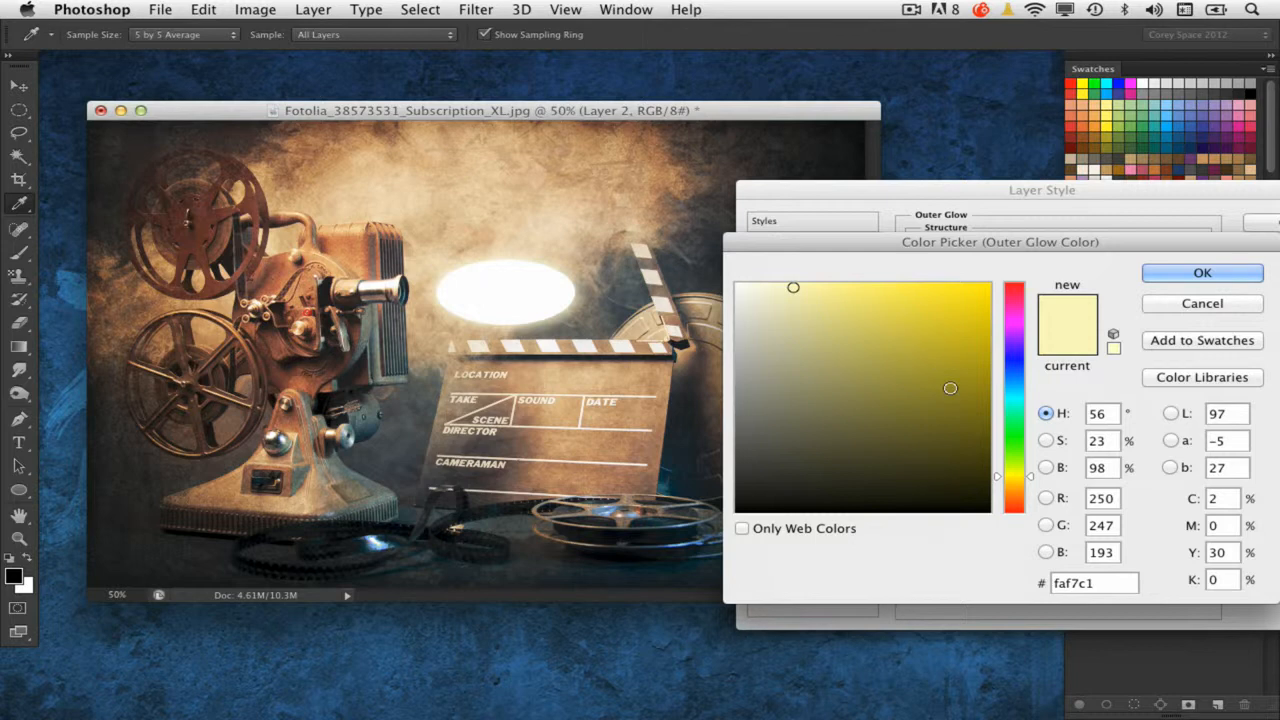
drag(1011, 410, 1013, 372)
click(971, 297)
drag(972, 297, 991, 282)
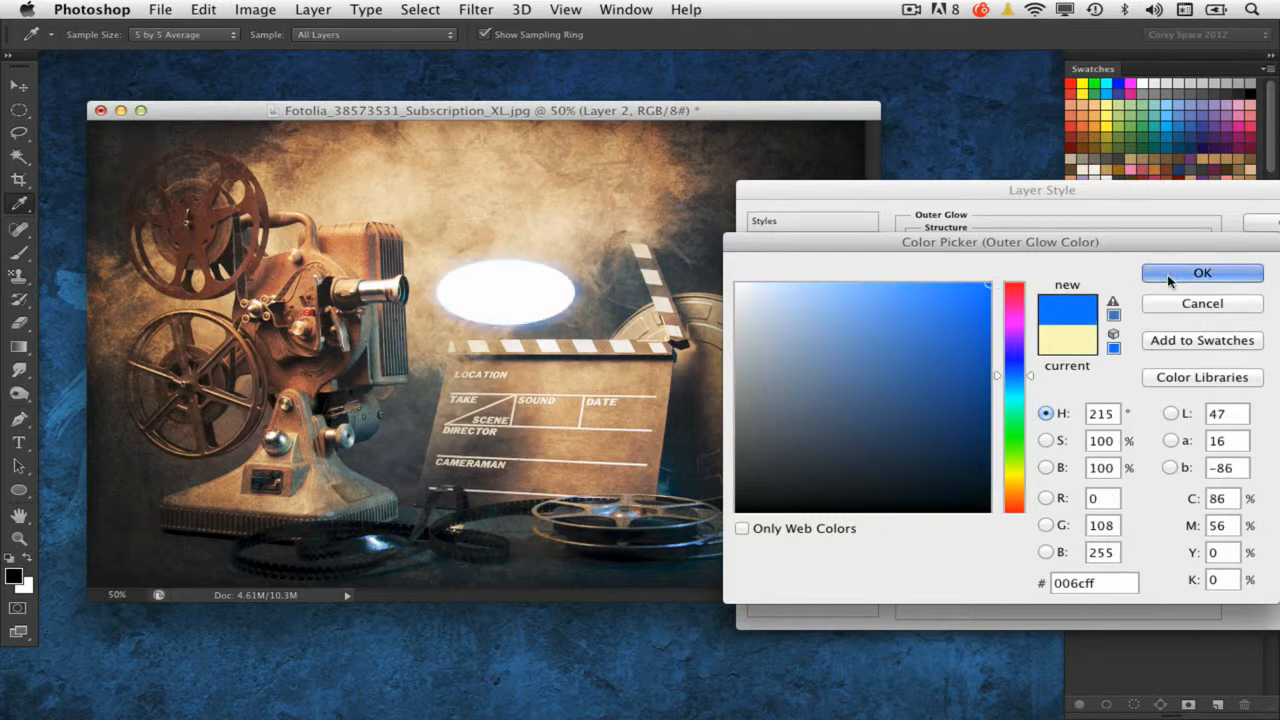
click(1171, 277)
- Set the outer glow's size to 73 px, its spread to 11% and its blend mode to Overlay
drag(1003, 410, 990, 389)
click(1000, 249)
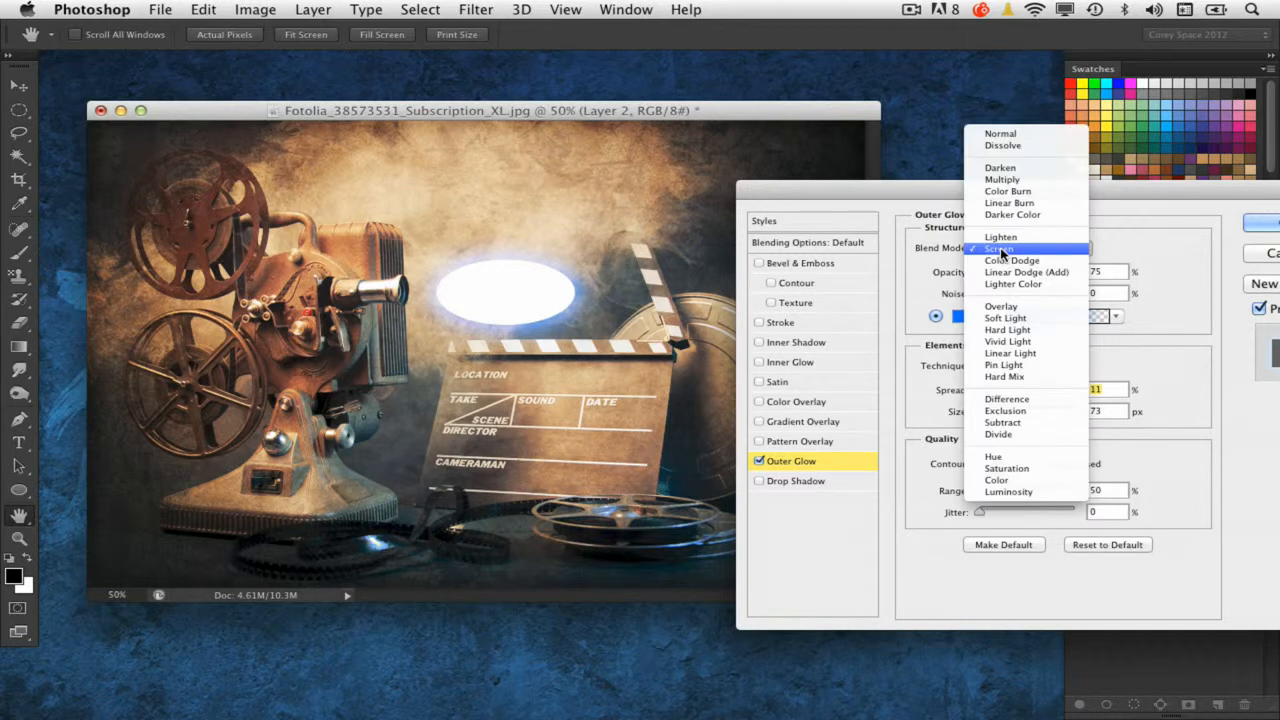
click(1002, 307)
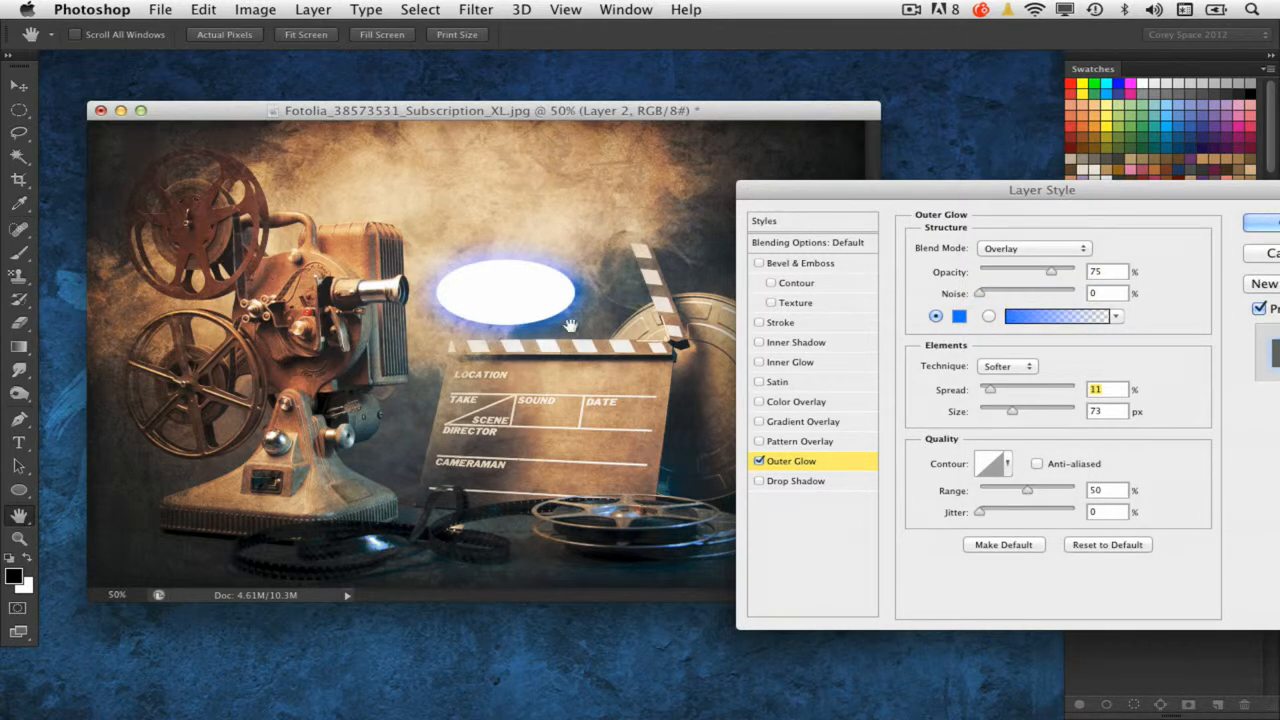
- Review the blend modes offered for the outer glow and cancel the layer style changes
drag(906, 198, 684, 192)
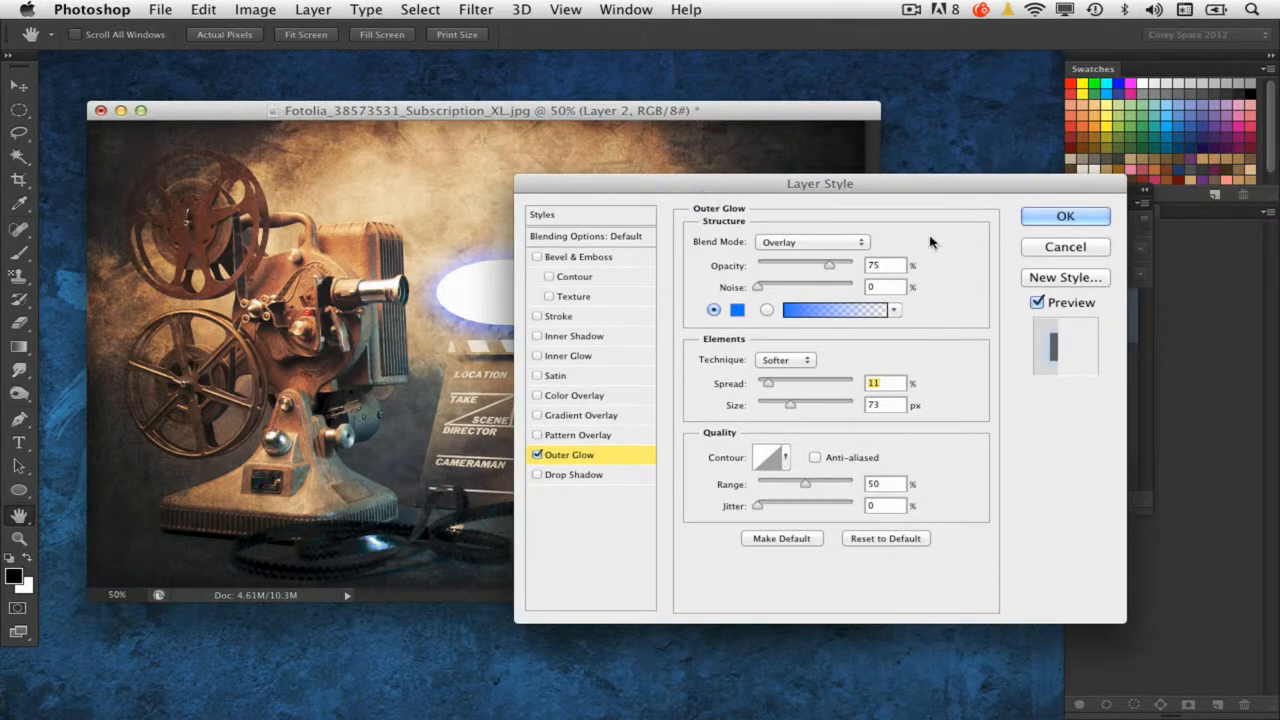
click(815, 246)
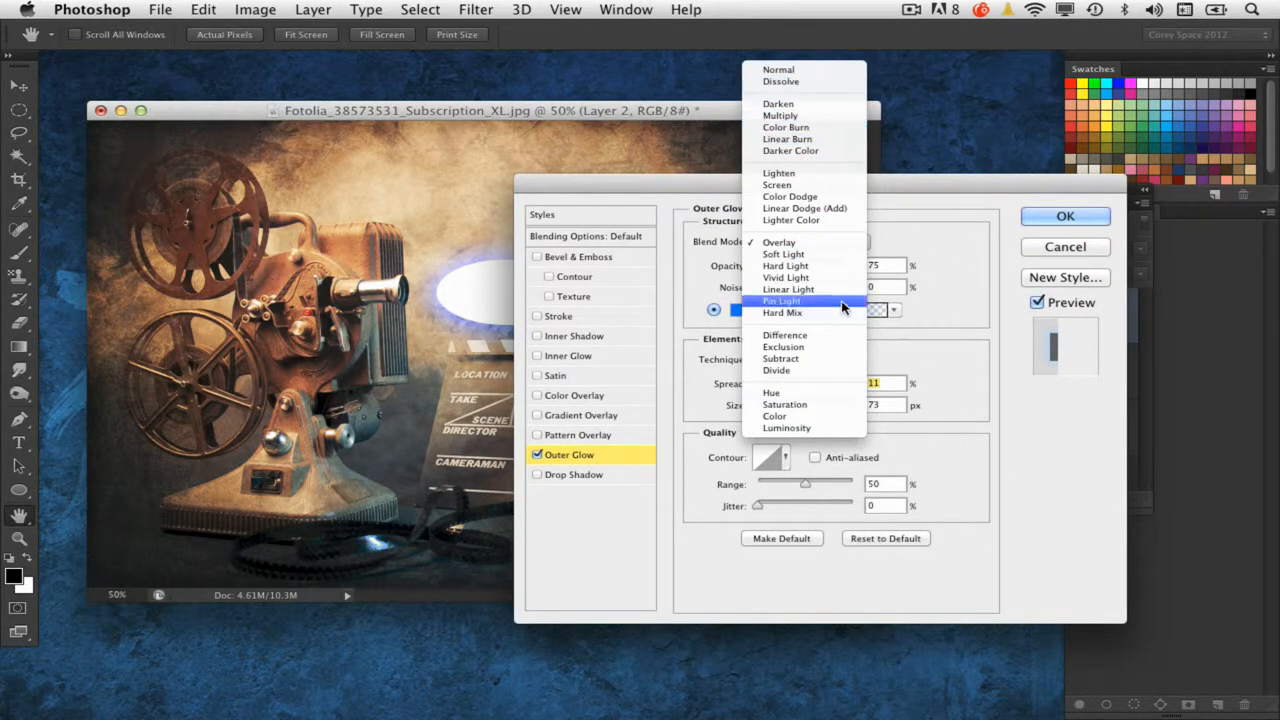
click(1060, 250)
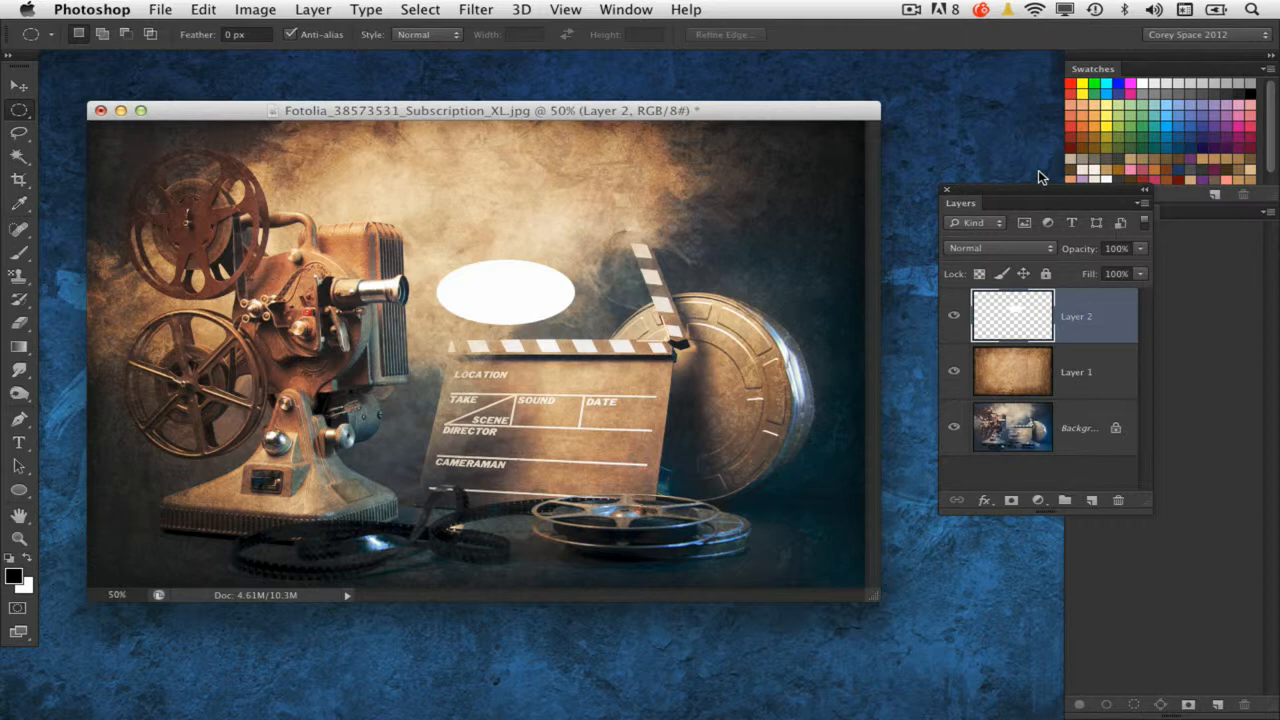
- Delete the white ellipse layer and move the Layers panel closer to the image
drag(1100, 305, 1122, 507)
drag(1014, 196, 968, 193)
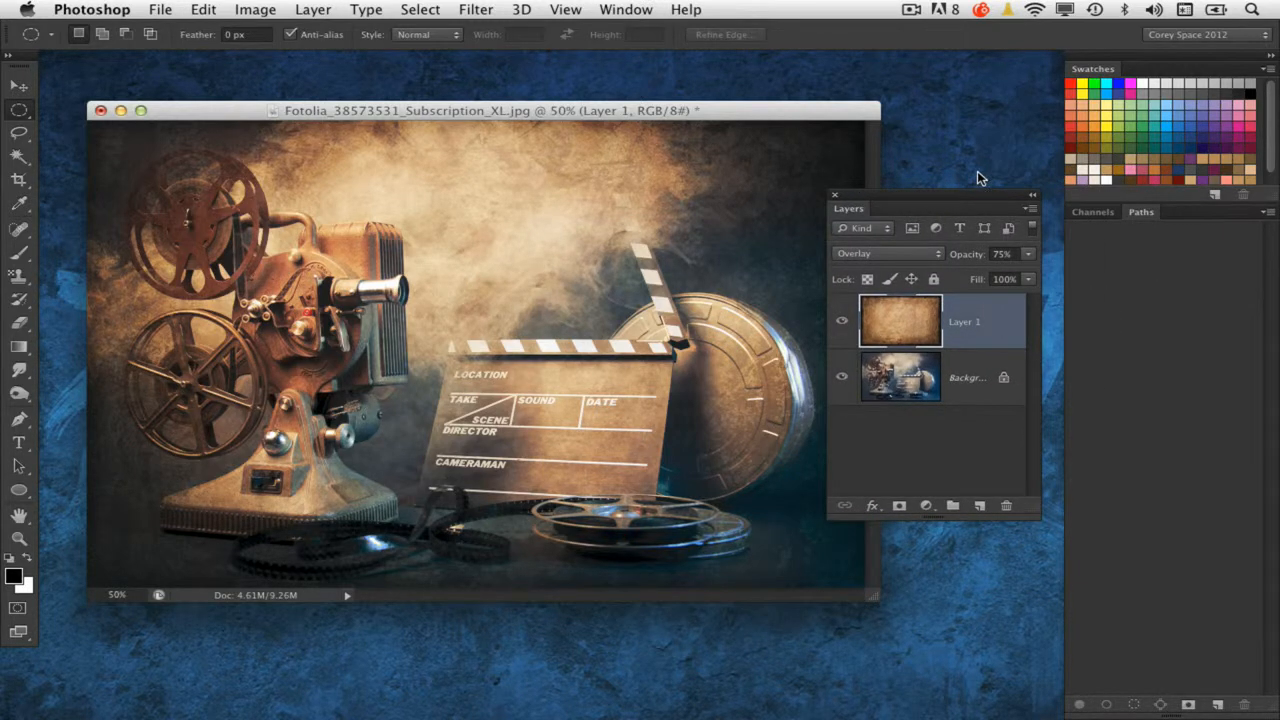